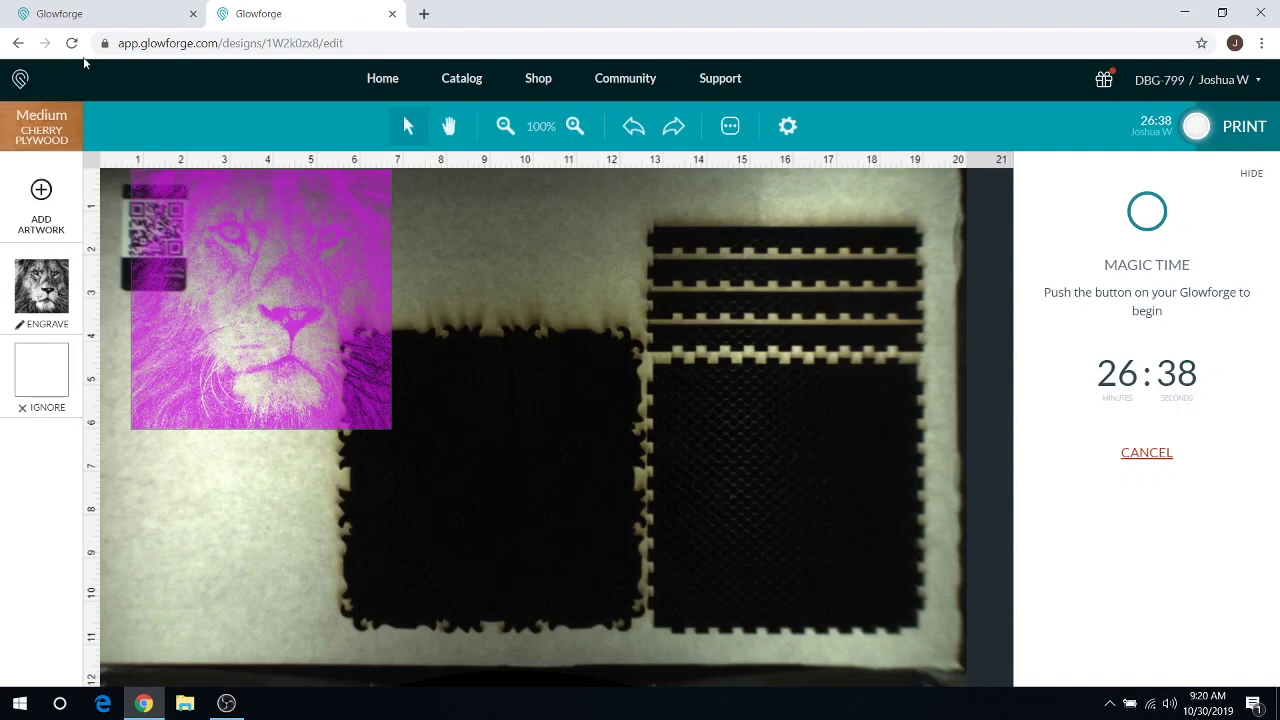
pyautogui.click(100, 24)
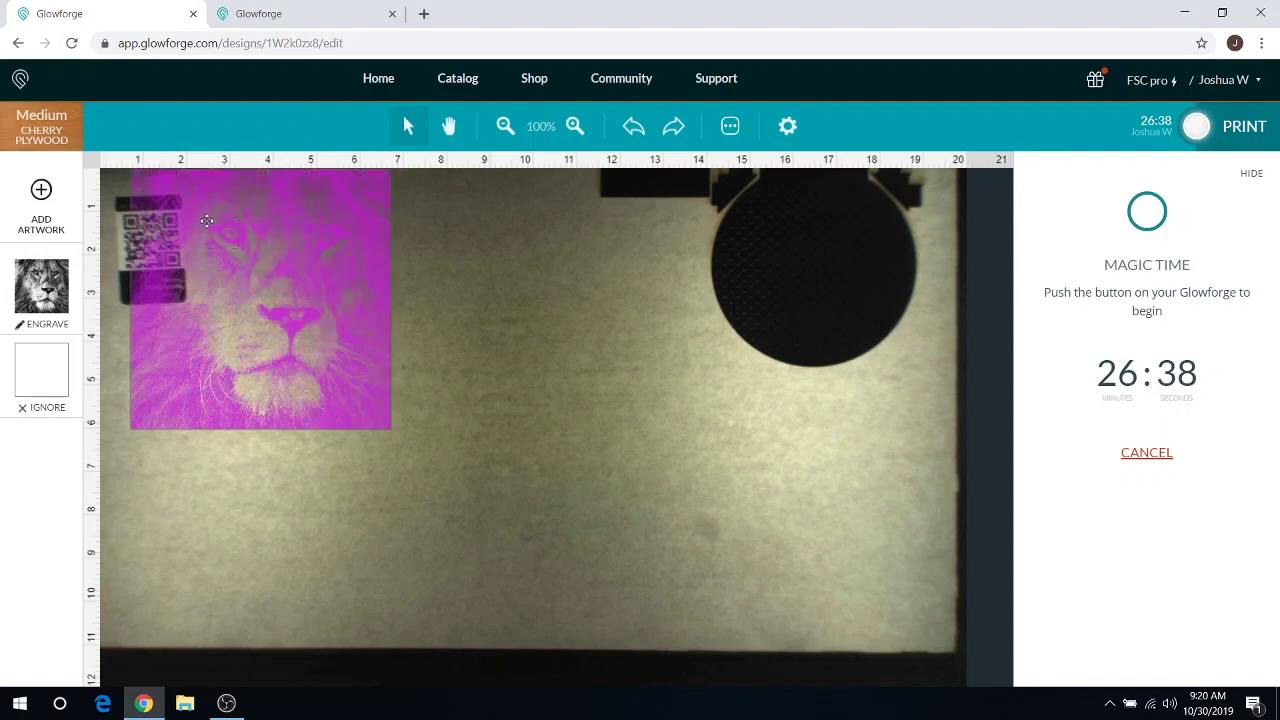
pyautogui.click(130, 232)
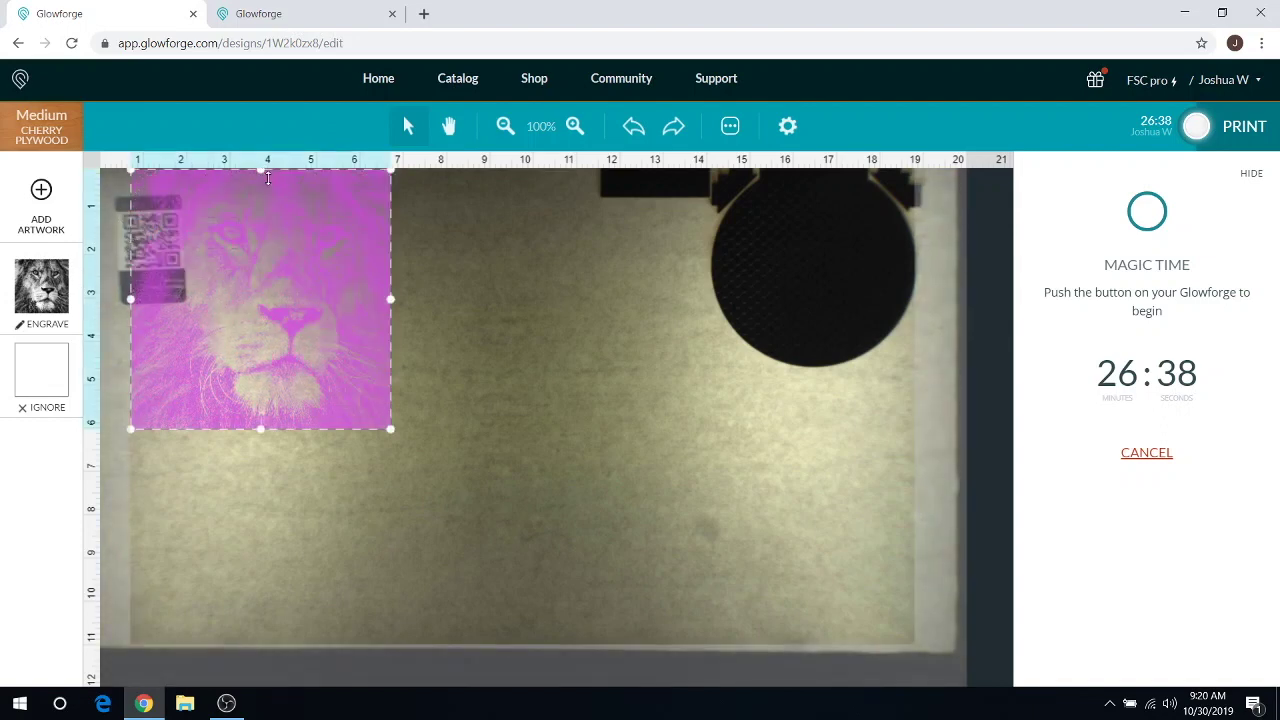
pyautogui.click(298, 14)
pyautogui.click(211, 210)
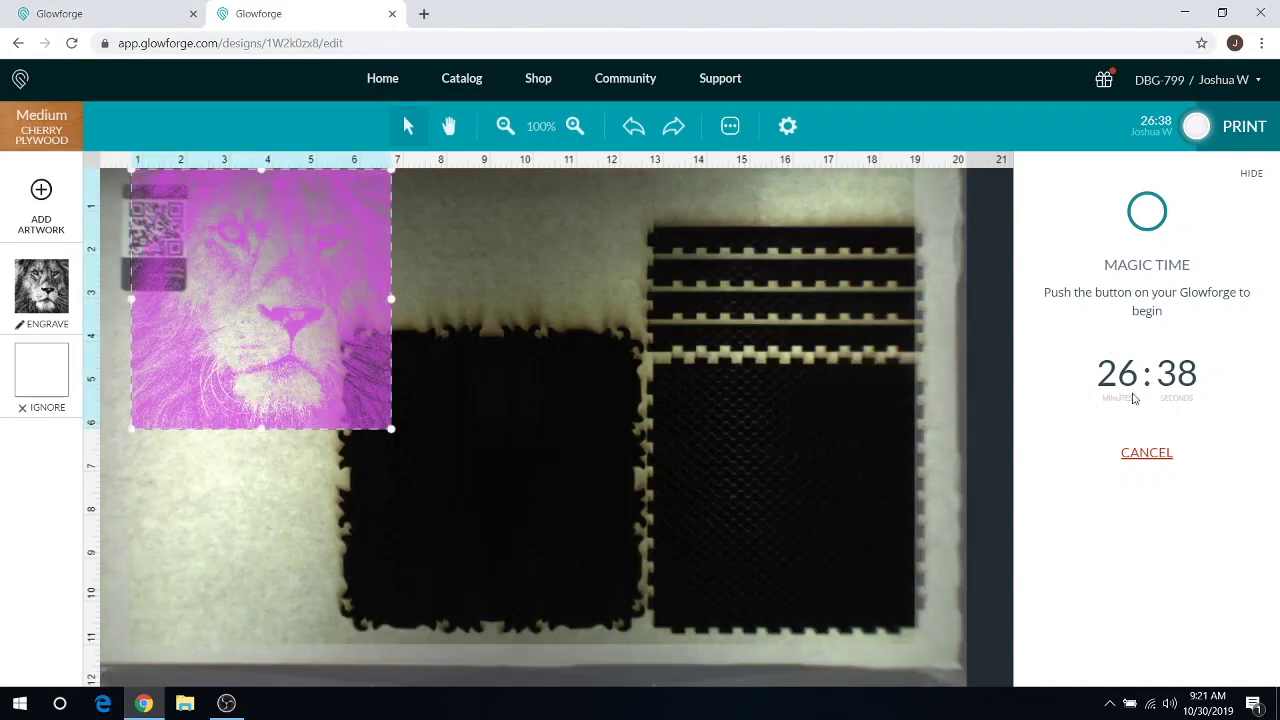
pyautogui.click(95, 12)
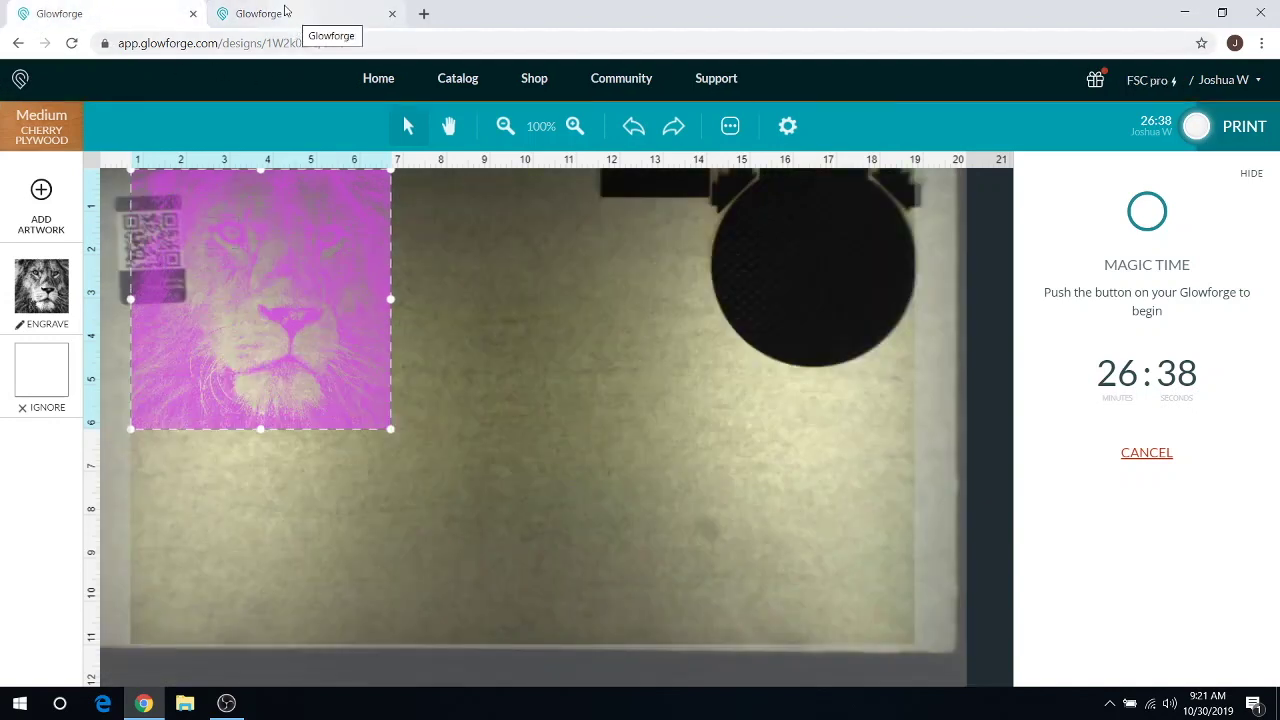
pyautogui.click(286, 14)
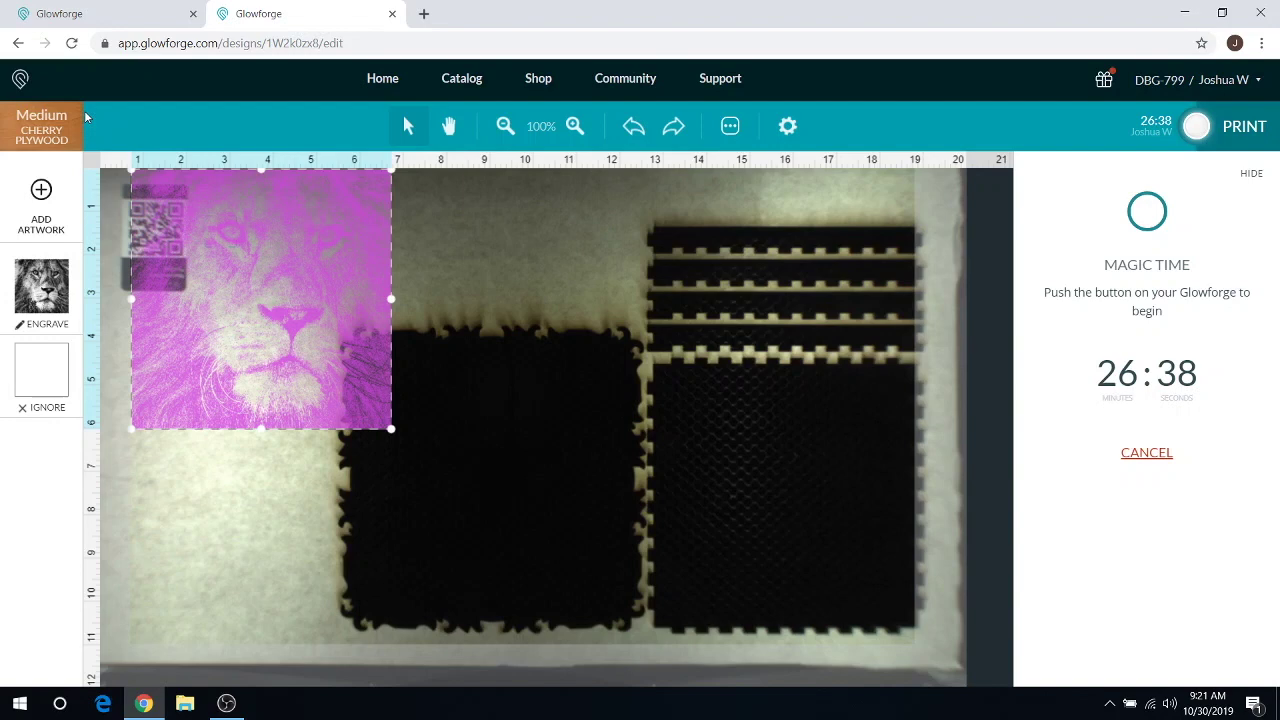
# Switch the lion engrave to manual settings: speed 1400 on the Basic, 4000 on the Pro.
pyautogui.click(39, 293)
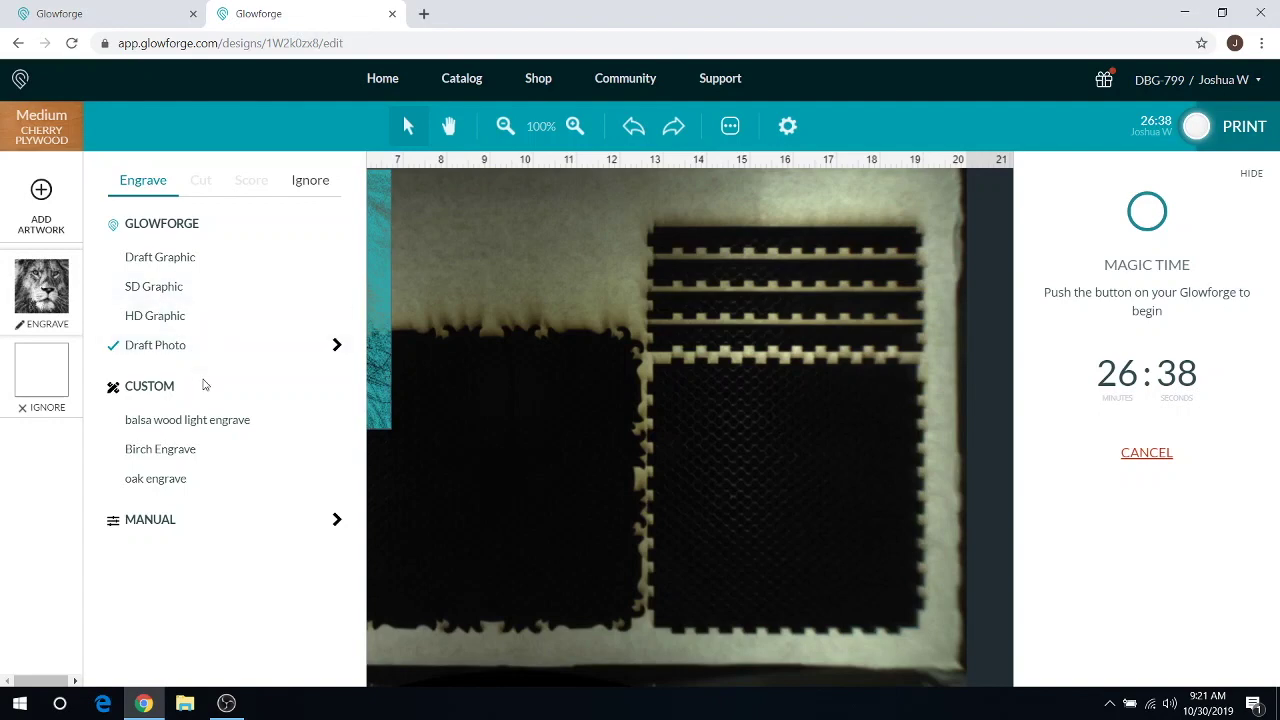
pyautogui.click(150, 520)
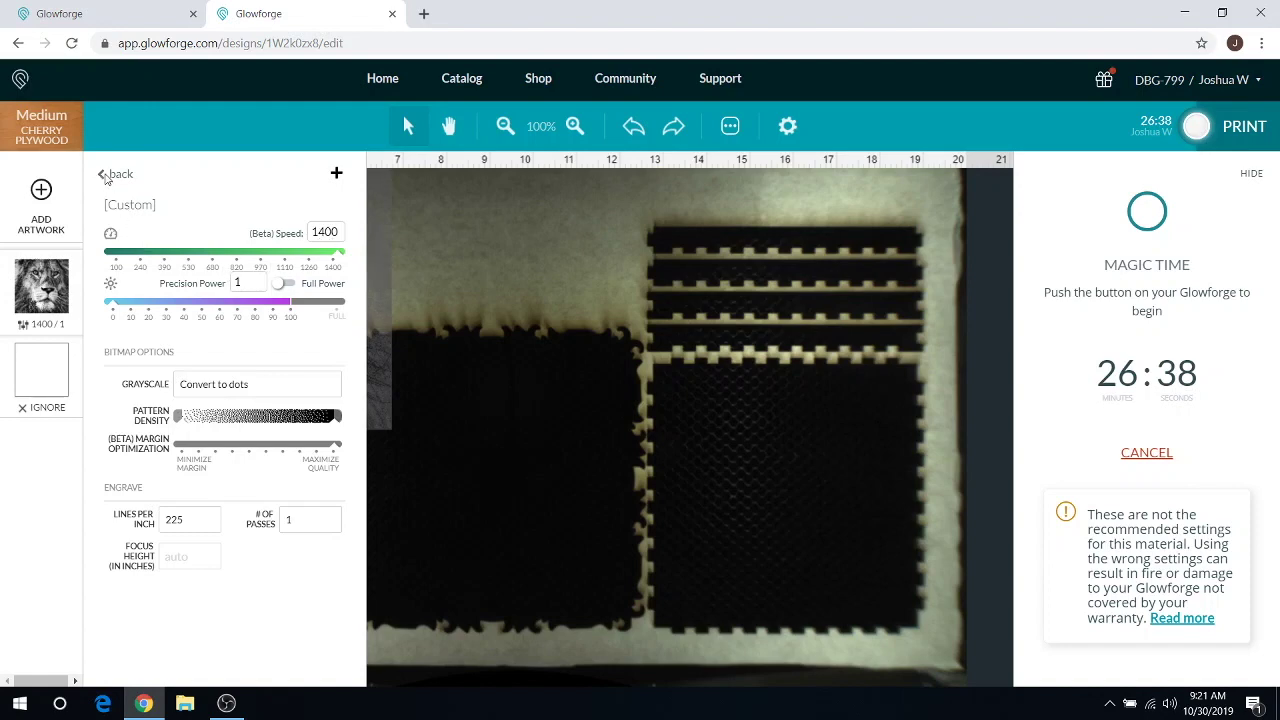
pyautogui.click(132, 16)
pyautogui.click(63, 268)
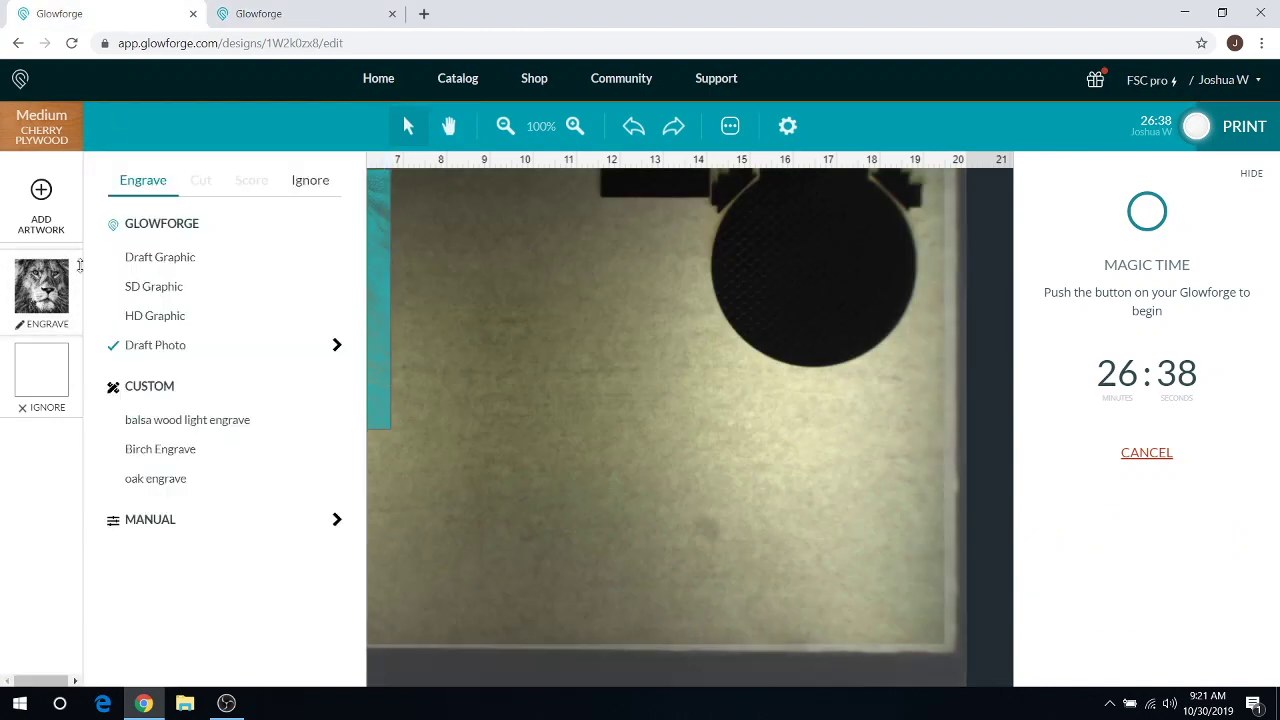
pyautogui.click(185, 518)
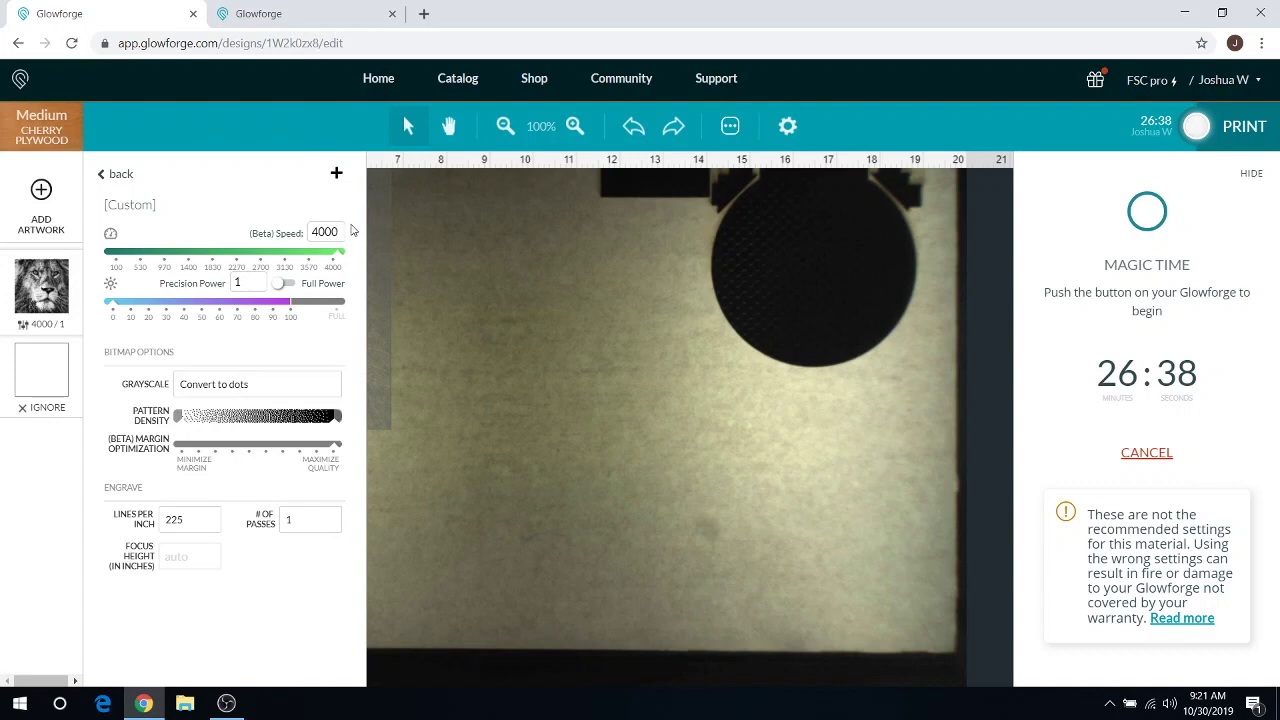
# Cancel the pending lion prints on both the Pro and Basic printers.
pyautogui.click(115, 174)
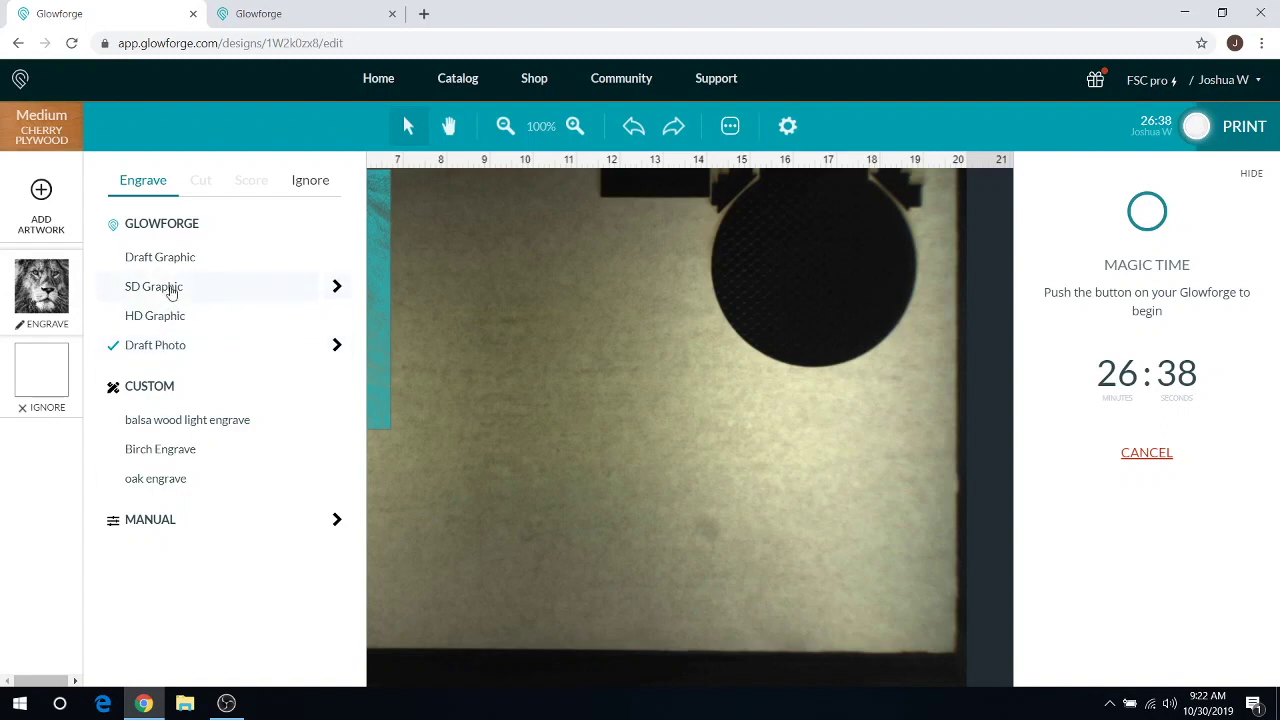
pyautogui.click(760, 405)
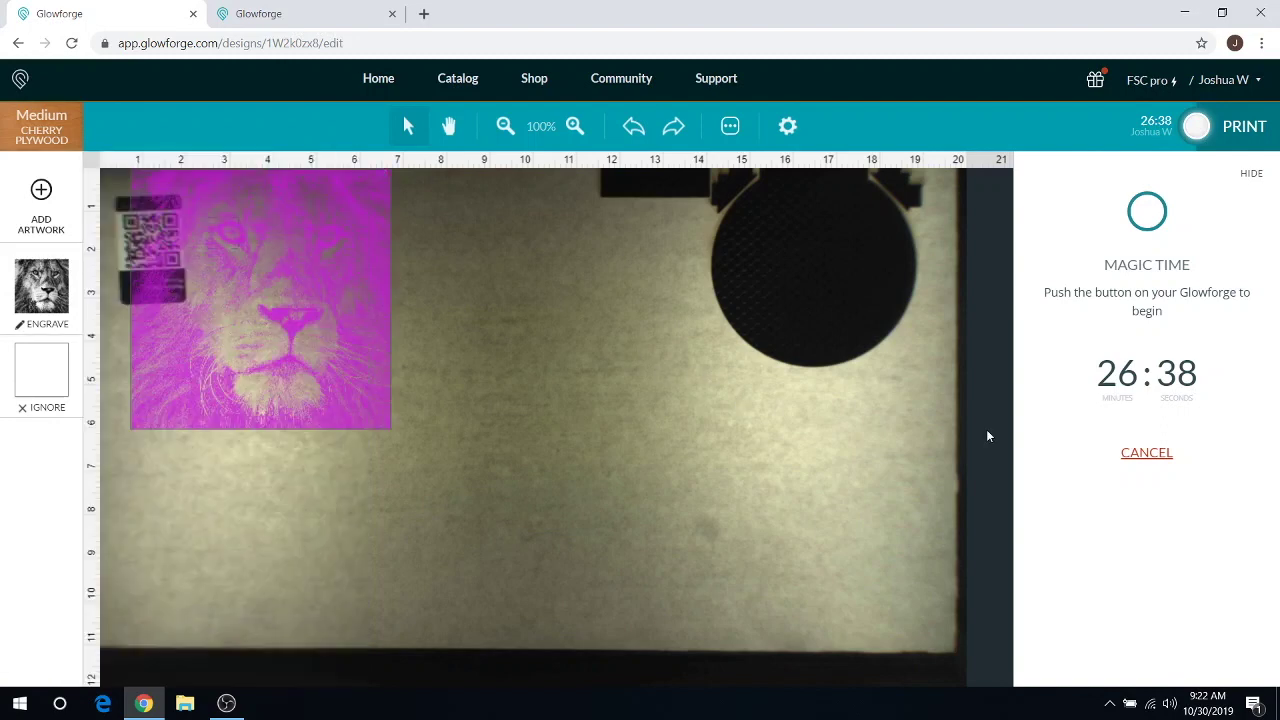
pyautogui.click(1158, 458)
pyautogui.click(340, 16)
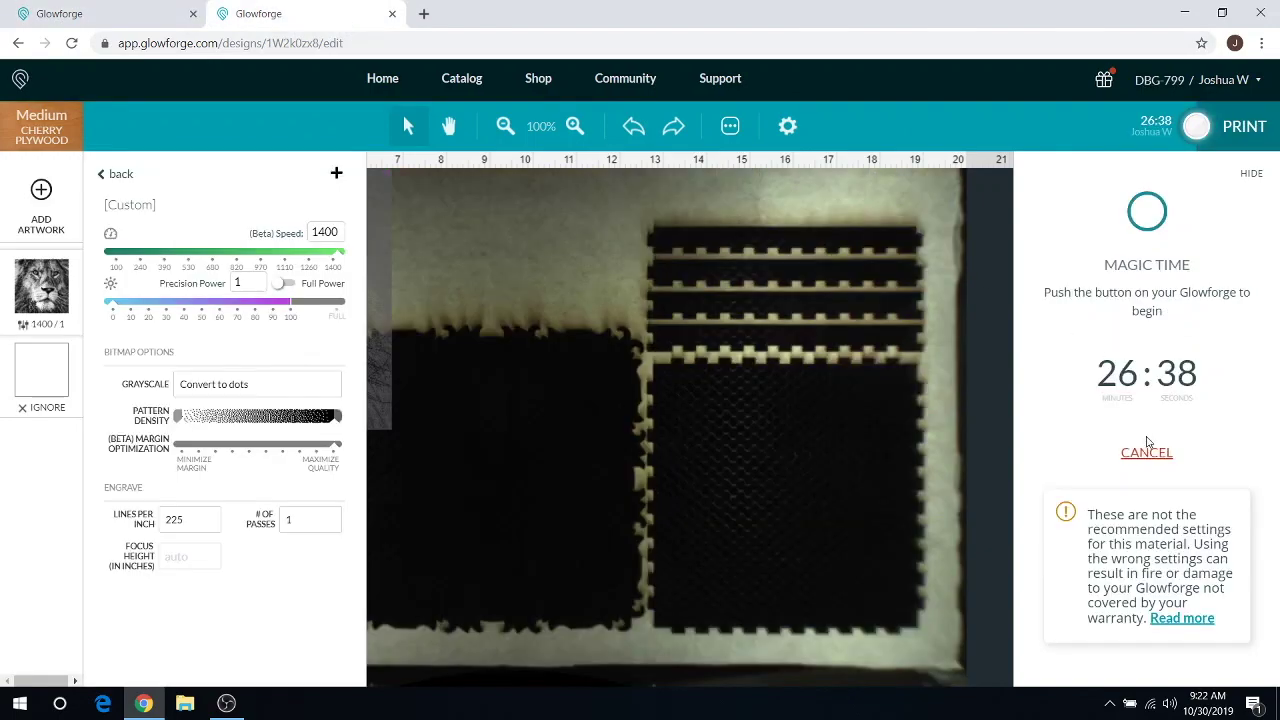
pyautogui.click(1153, 452)
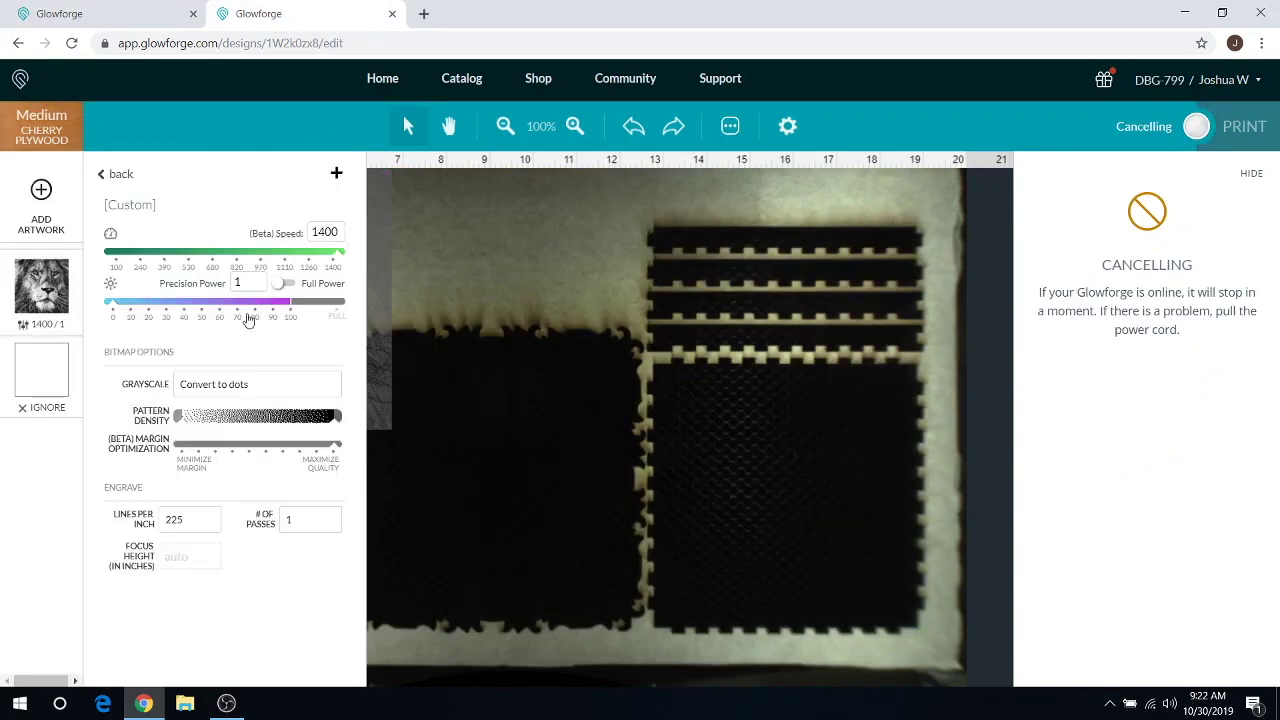
# Apply the SD Graphic engrave preset to the lion on both the Basic and Pro printers.
pyautogui.click(110, 176)
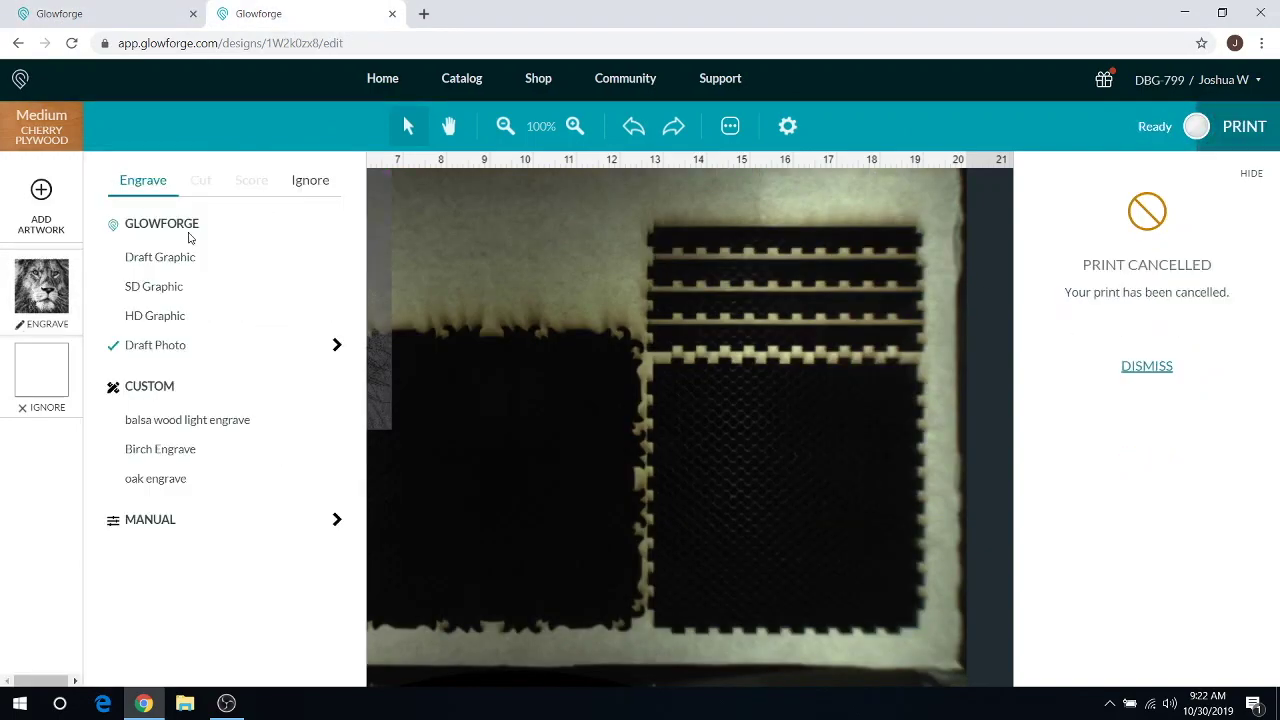
pyautogui.click(172, 290)
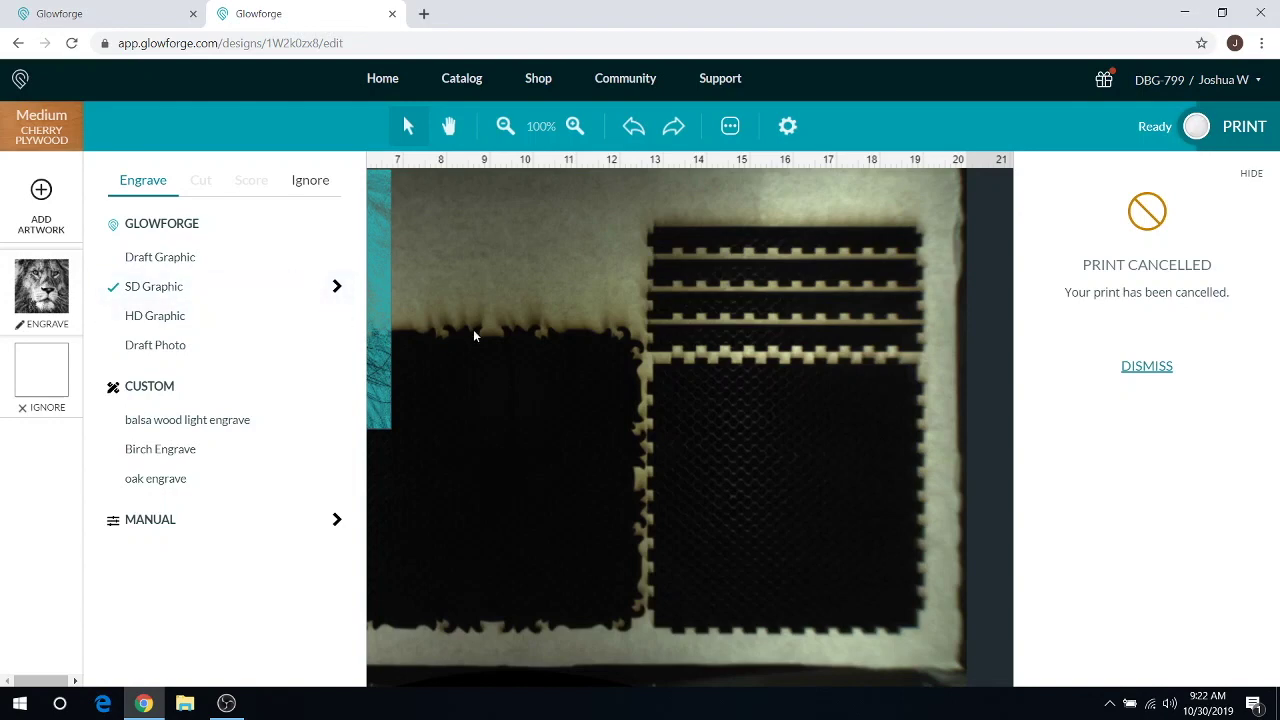
pyautogui.click(500, 270)
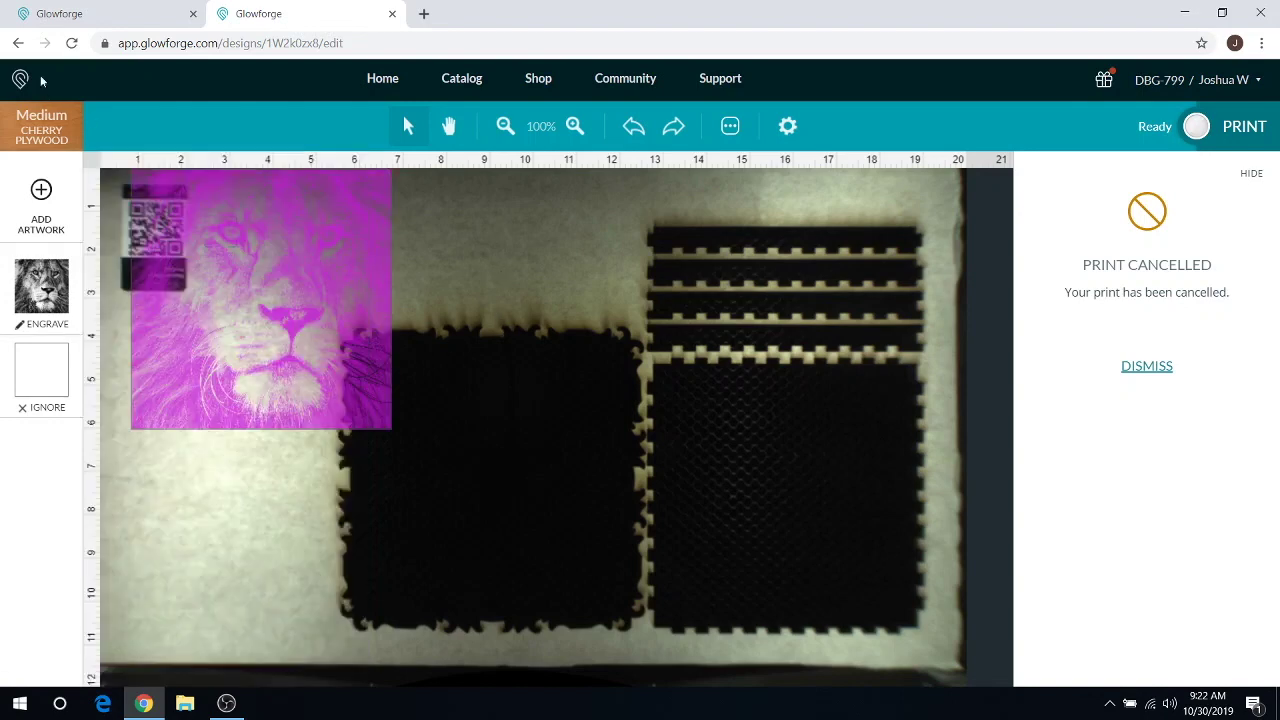
pyautogui.click(42, 17)
pyautogui.click(41, 285)
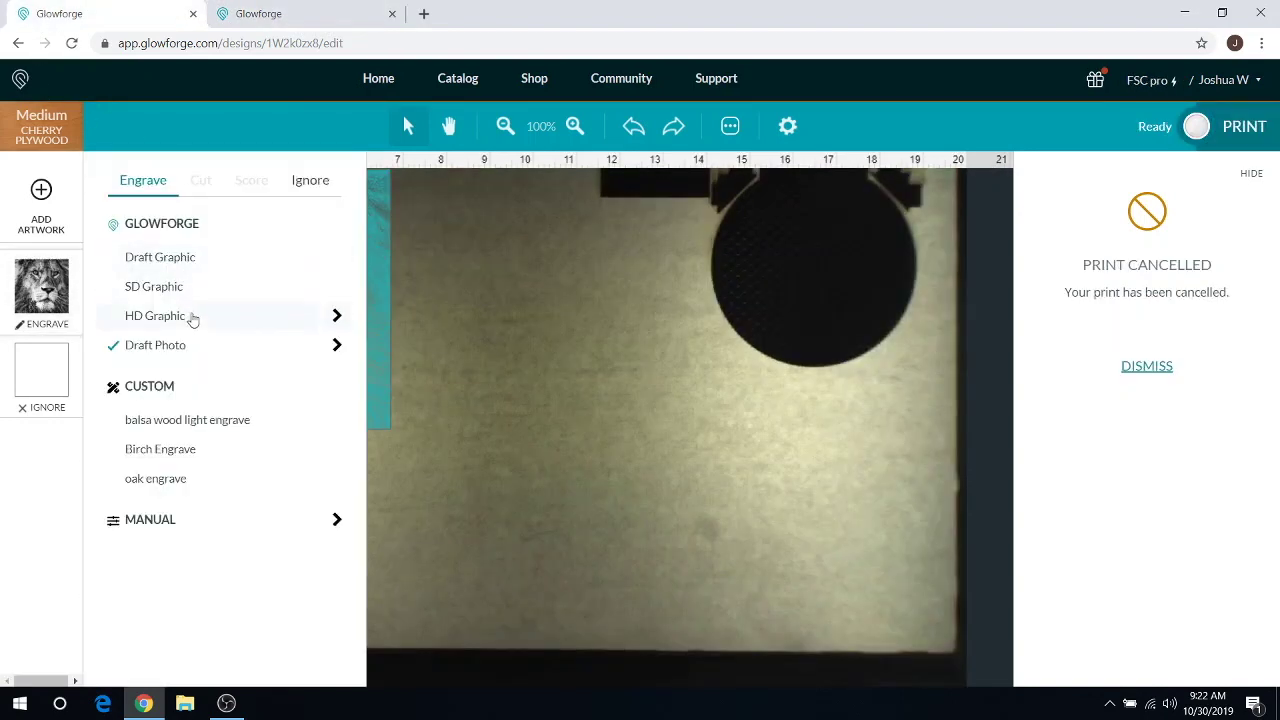
pyautogui.click(209, 287)
pyautogui.click(640, 347)
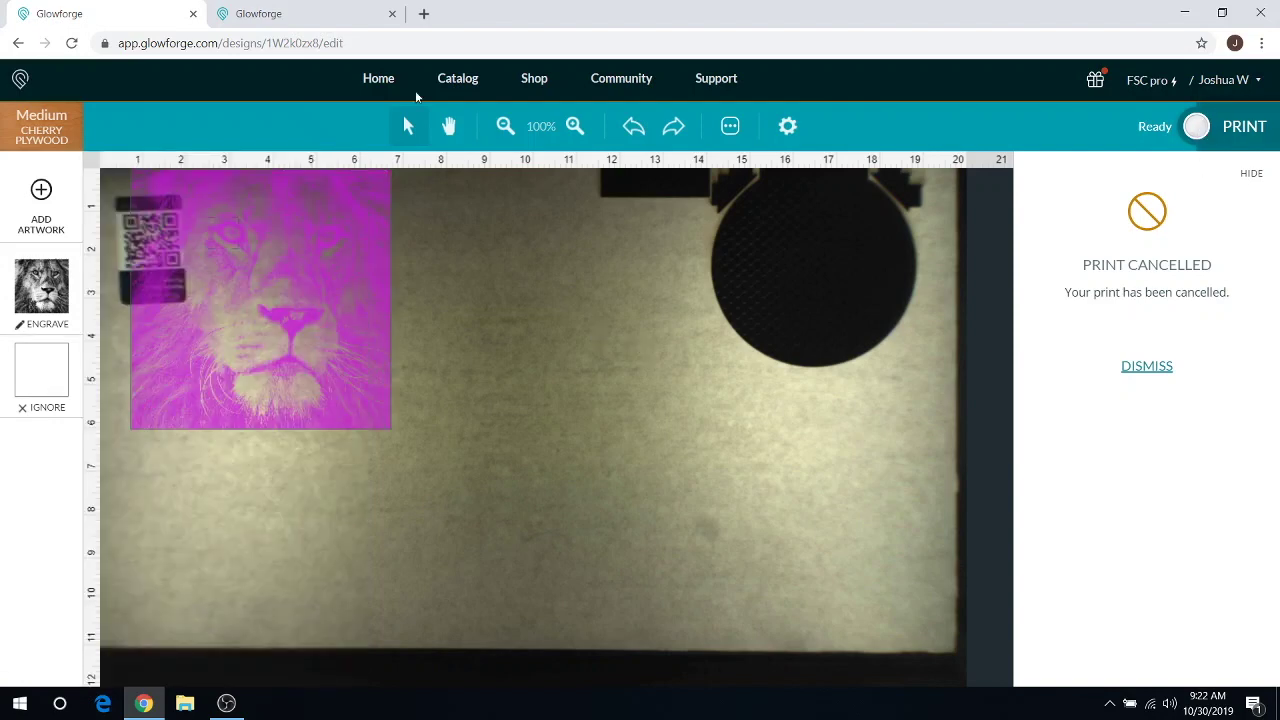
pyautogui.click(314, 22)
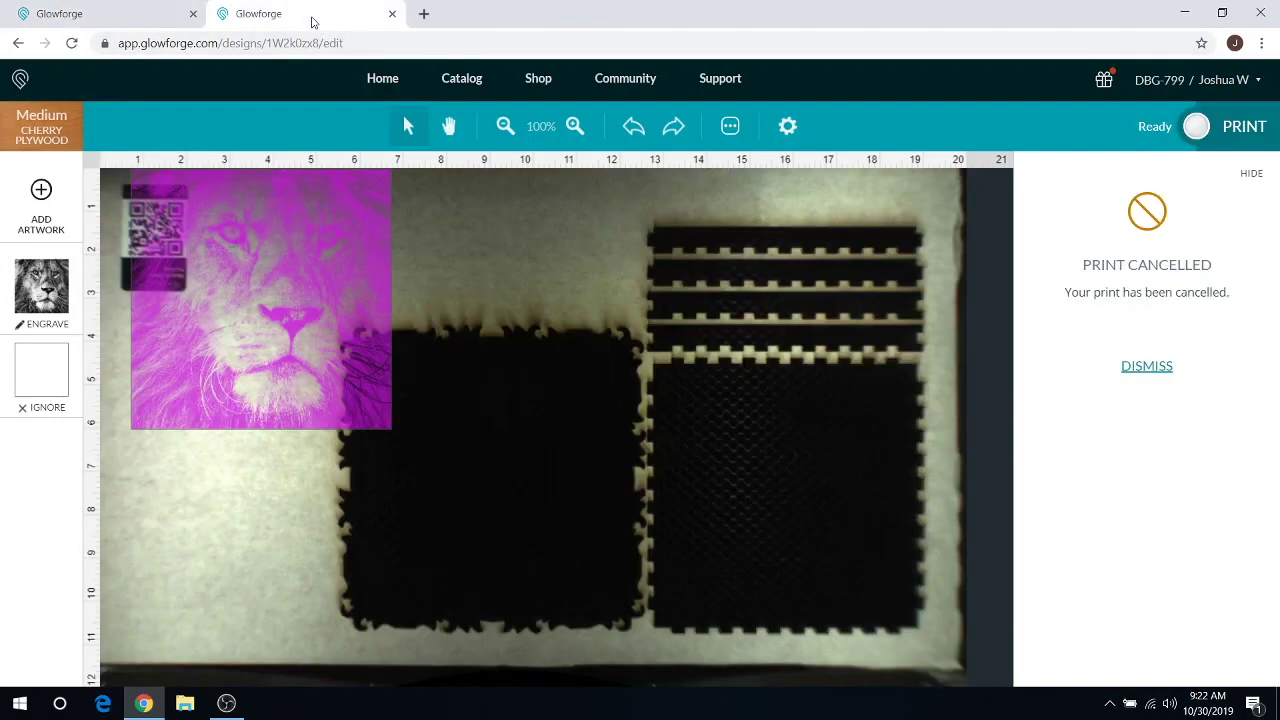
# Prepare the SD Graphic lion print and compare estimates: 42:35 on Basic, 42:33 on Pro.
pyautogui.click(1196, 131)
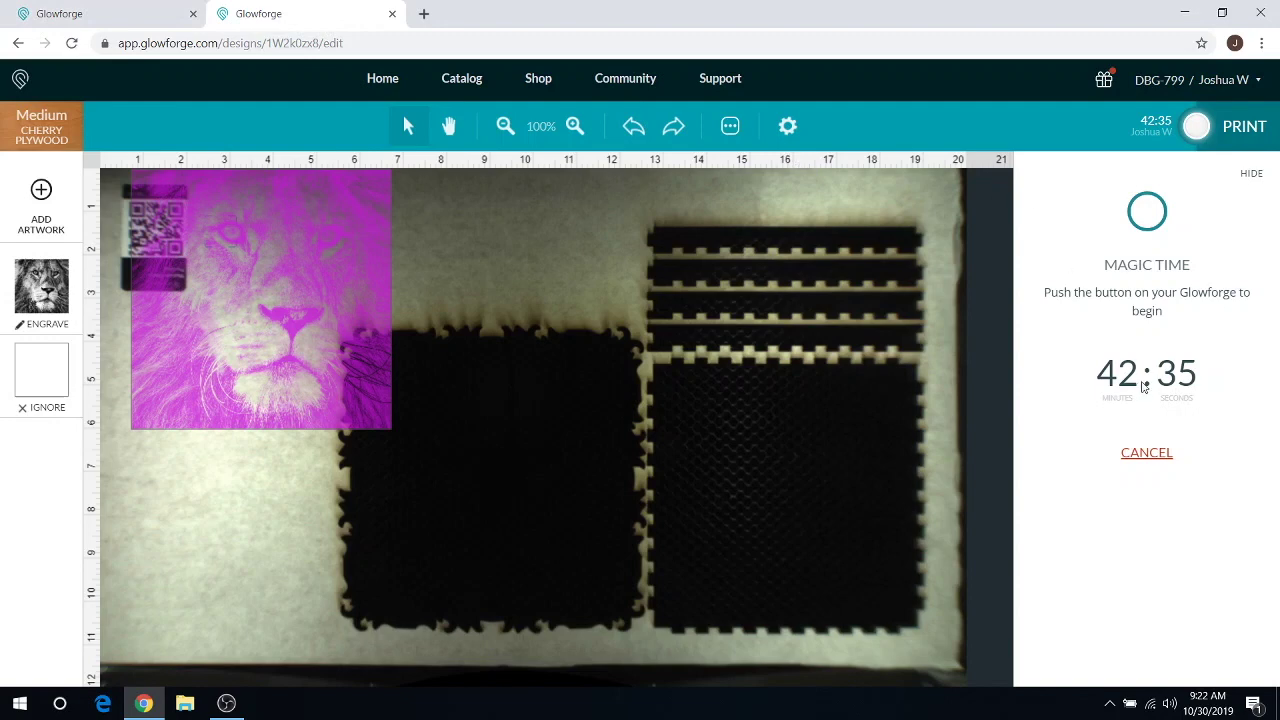
pyautogui.click(58, 20)
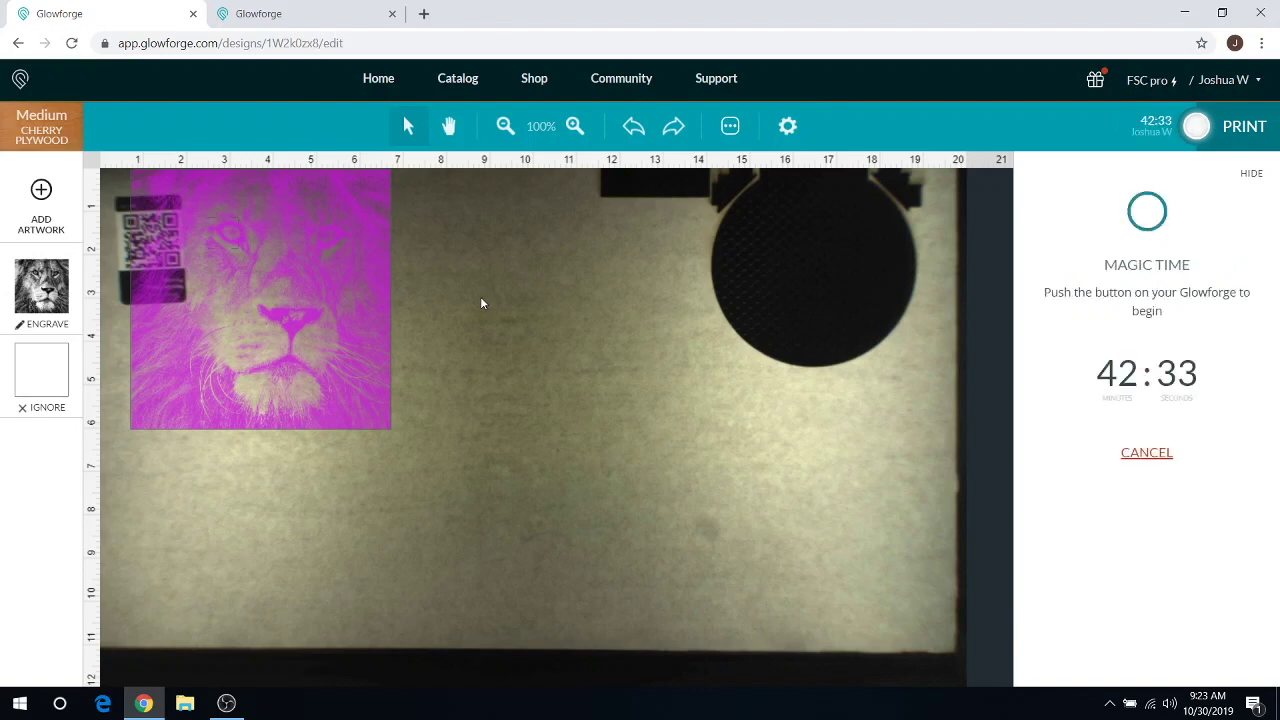
pyautogui.click(383, 20)
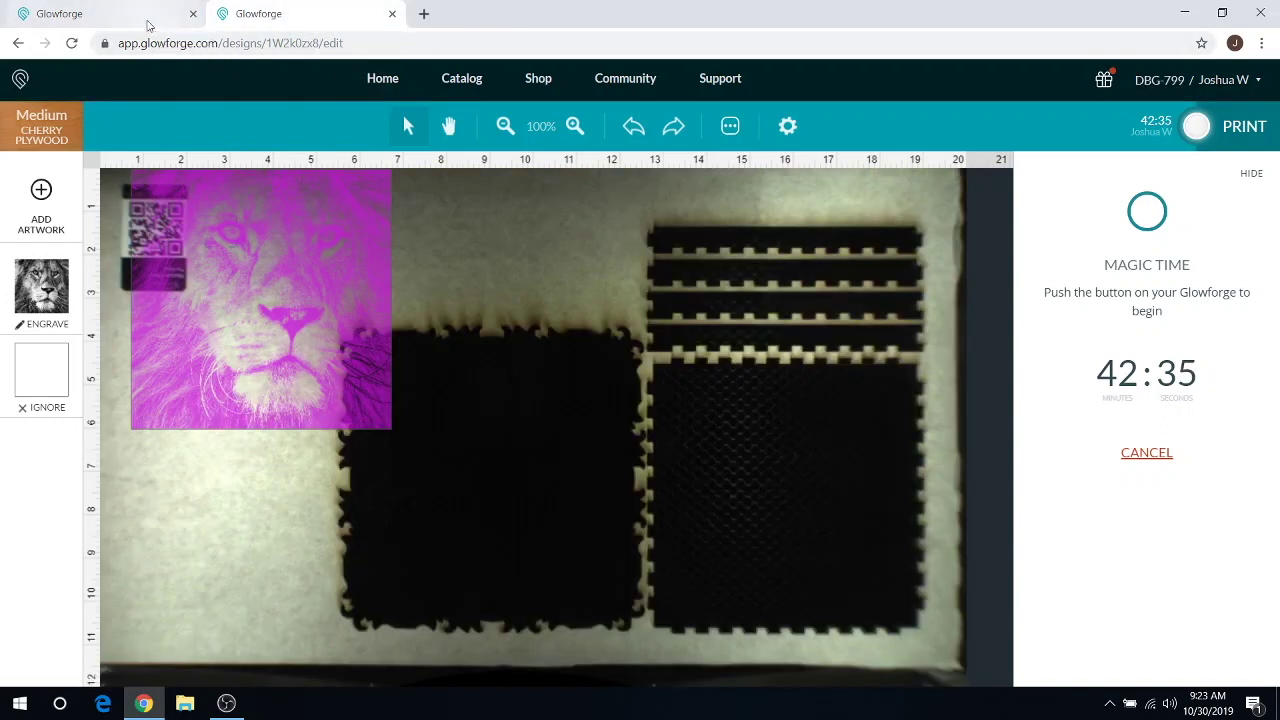
pyautogui.click(148, 24)
# Confirm the lion engrave still uses the SD Graphic preset on the Basic printer.
pyautogui.click(338, 20)
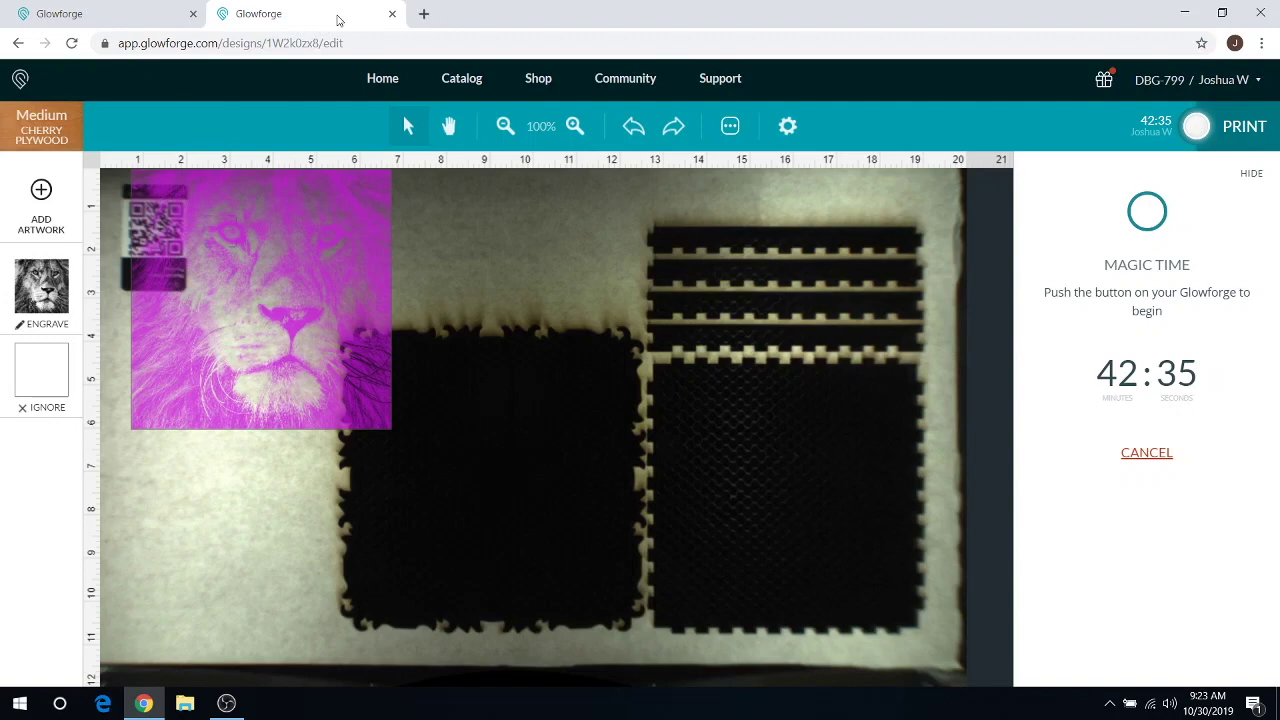
pyautogui.click(50, 268)
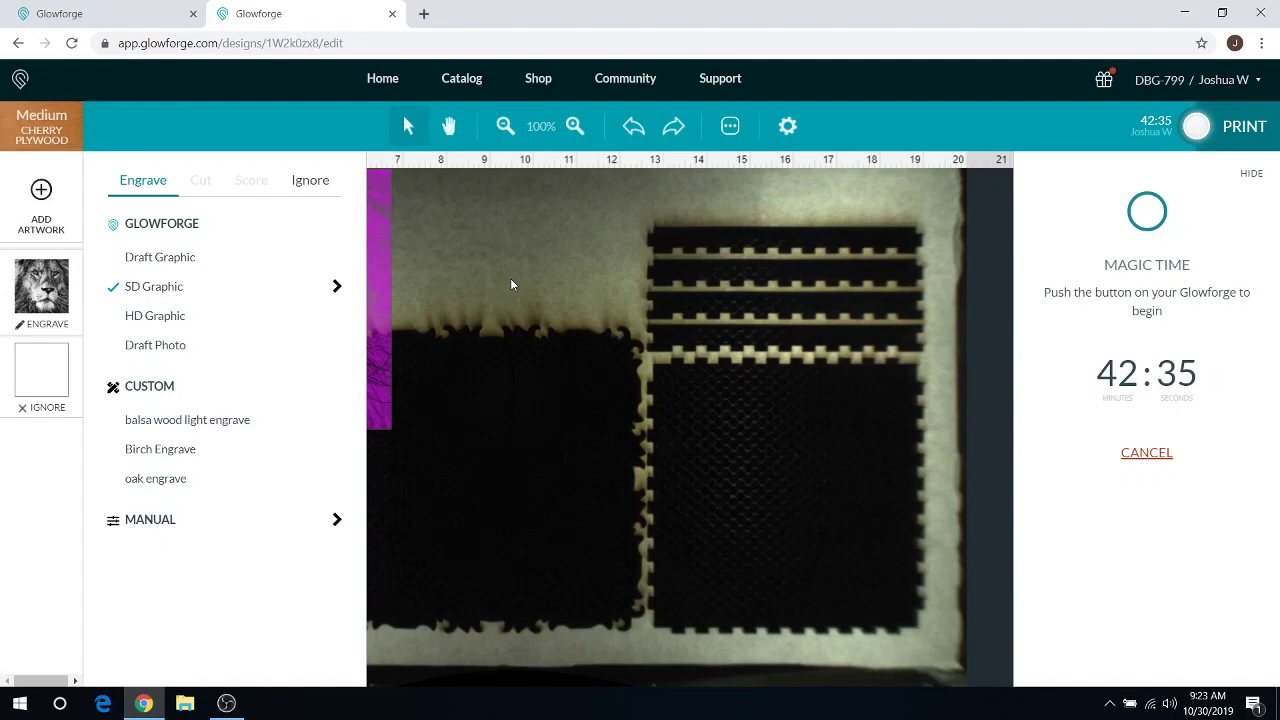
pyautogui.click(537, 270)
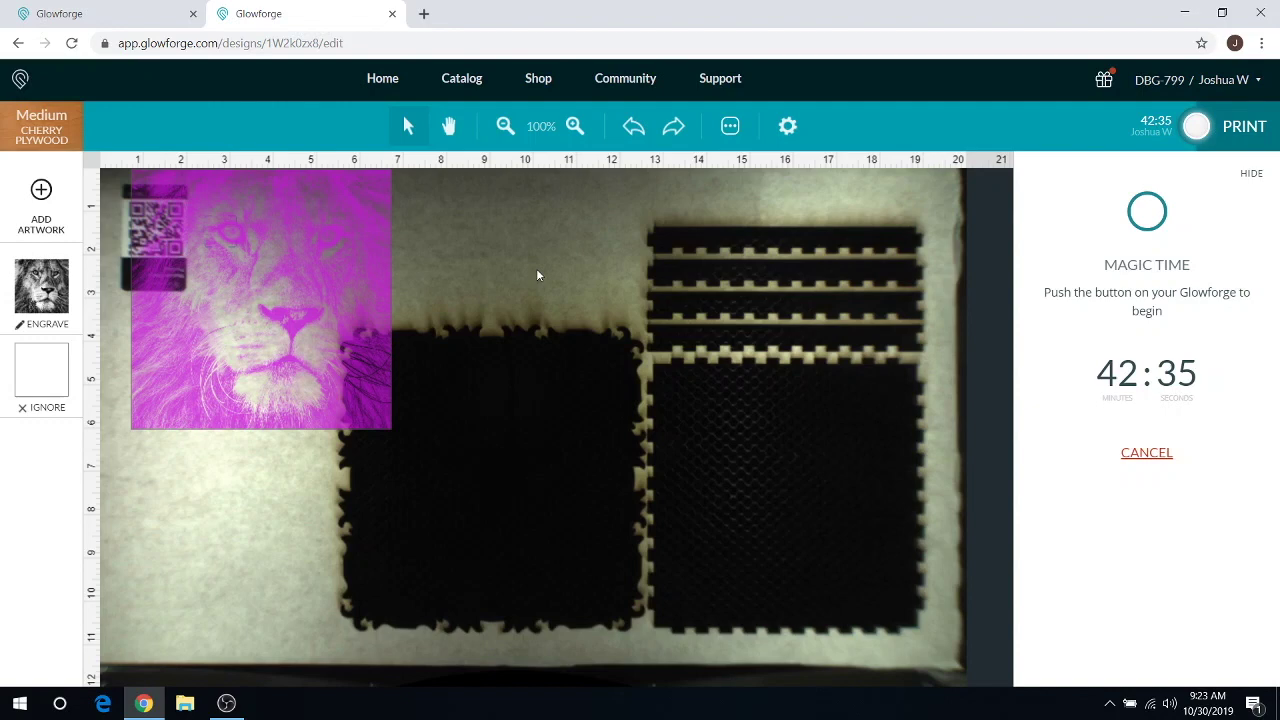
pyautogui.click(272, 182)
pyautogui.click(240, 269)
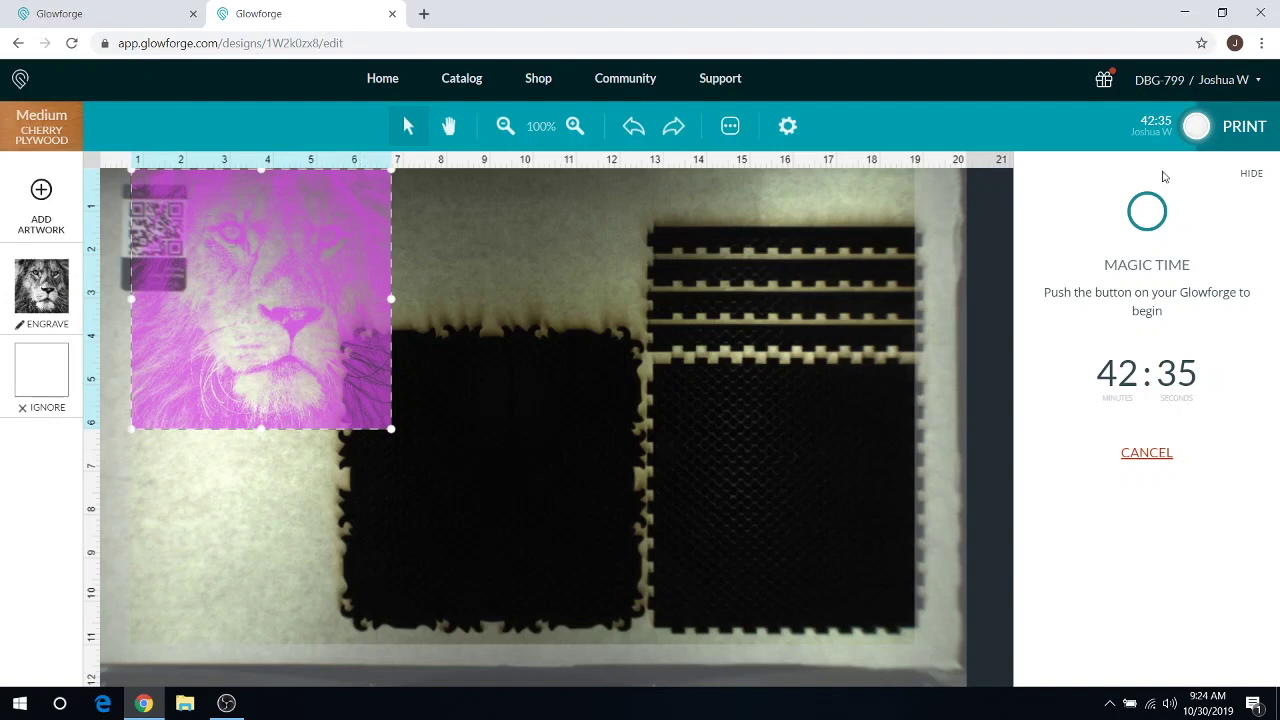
# Cancel the prepared lion prints on both the Basic and Pro printers.
pyautogui.click(1147, 453)
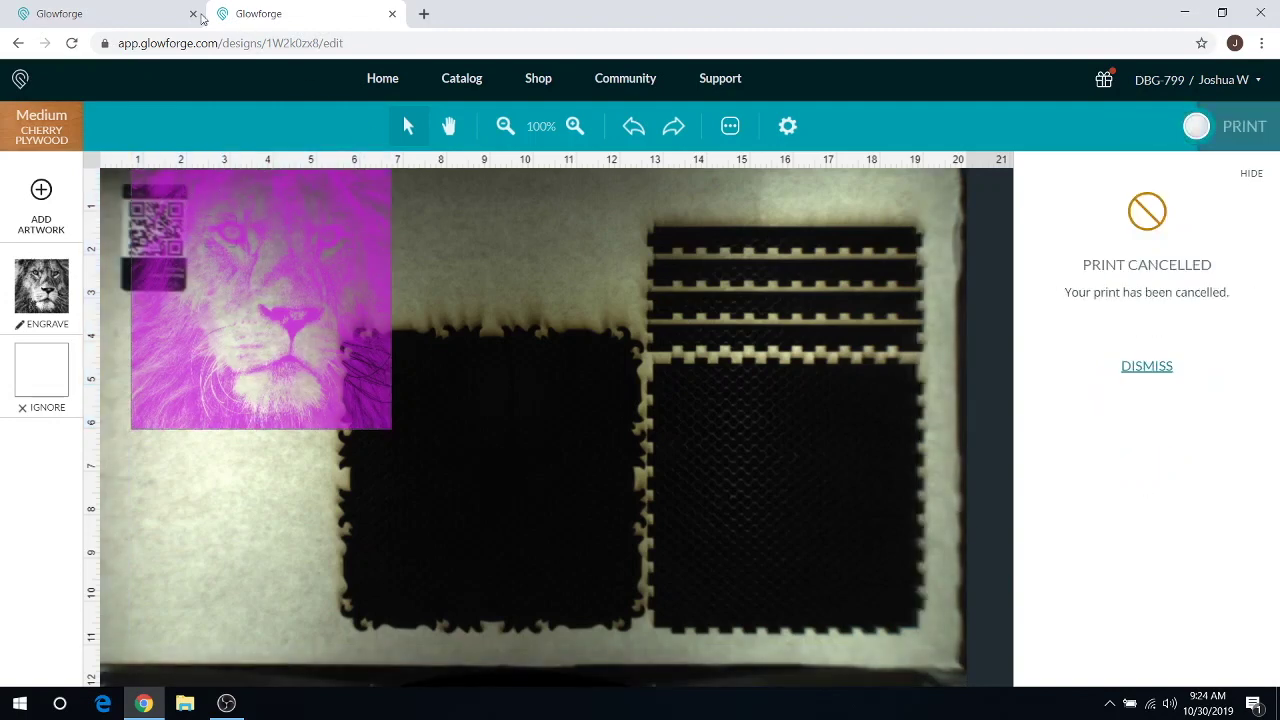
pyautogui.hotkey('ctrl', 'Tab')
pyautogui.click(1152, 457)
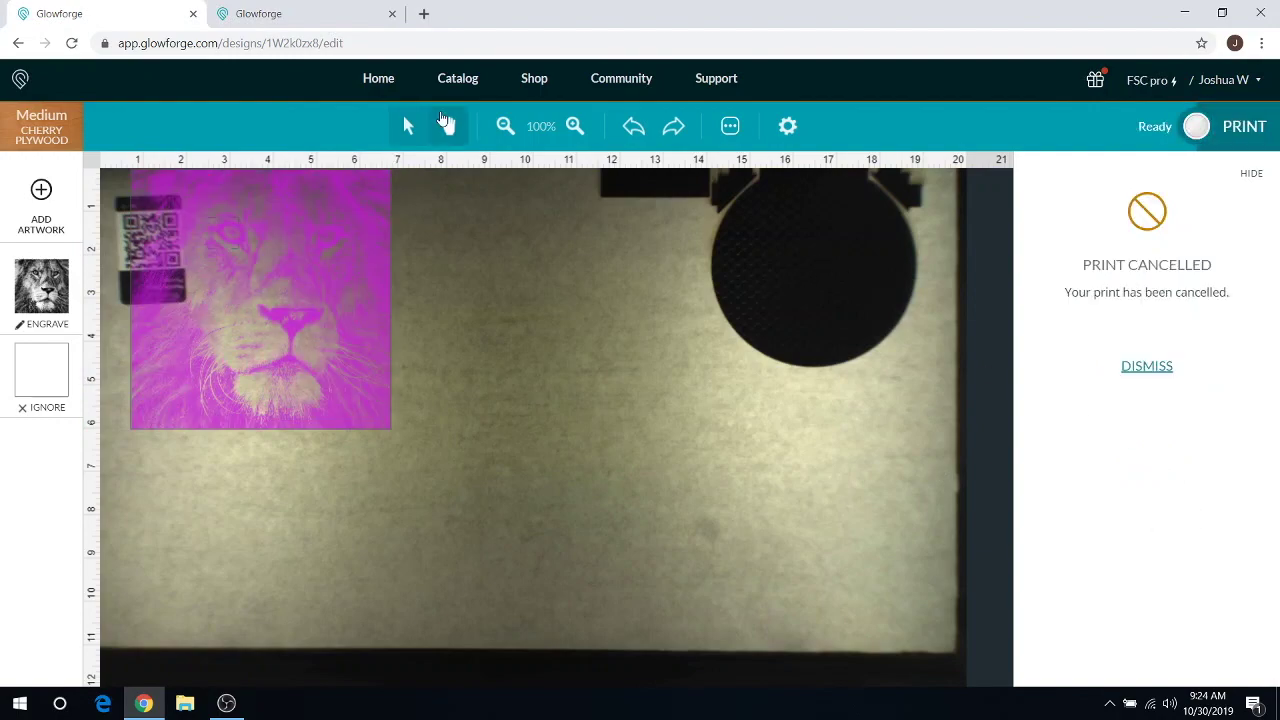
# Upload the CHRISTMAS TEST file from the Documents folder as a new design.
pyautogui.click(380, 80)
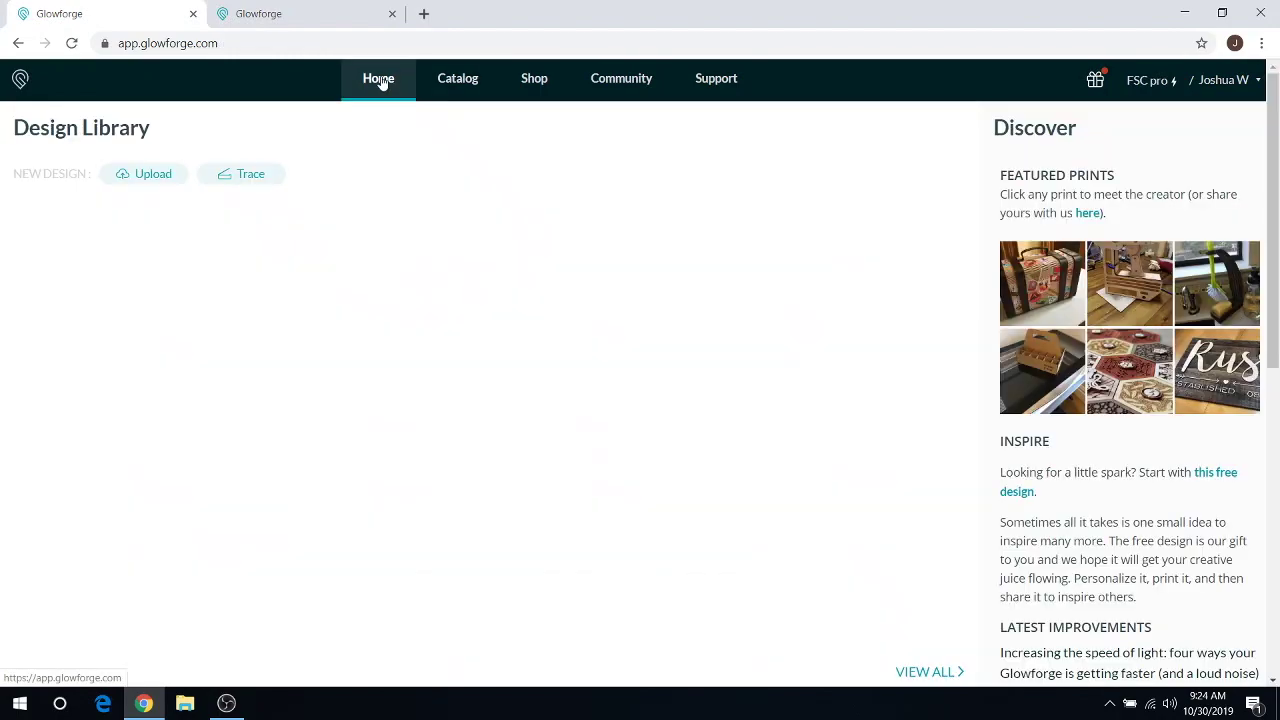
pyautogui.click(143, 174)
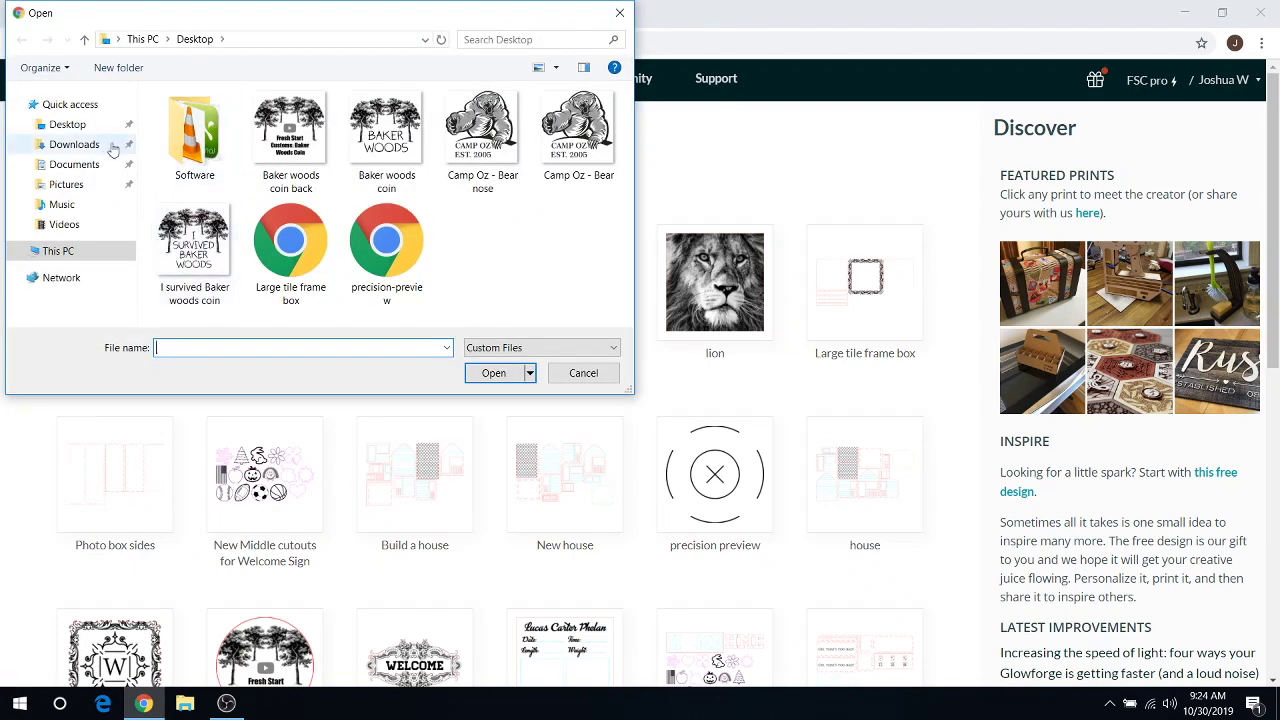
pyautogui.click(78, 164)
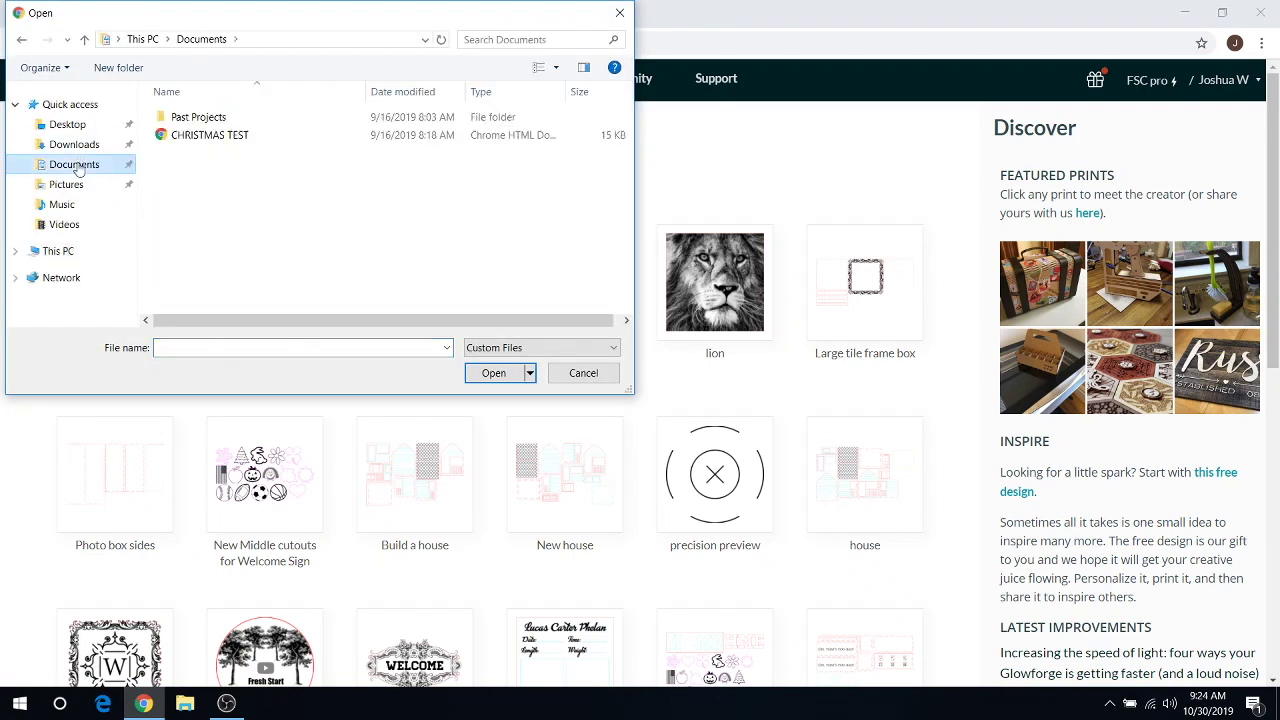
pyautogui.click(215, 135)
pyautogui.click(512, 377)
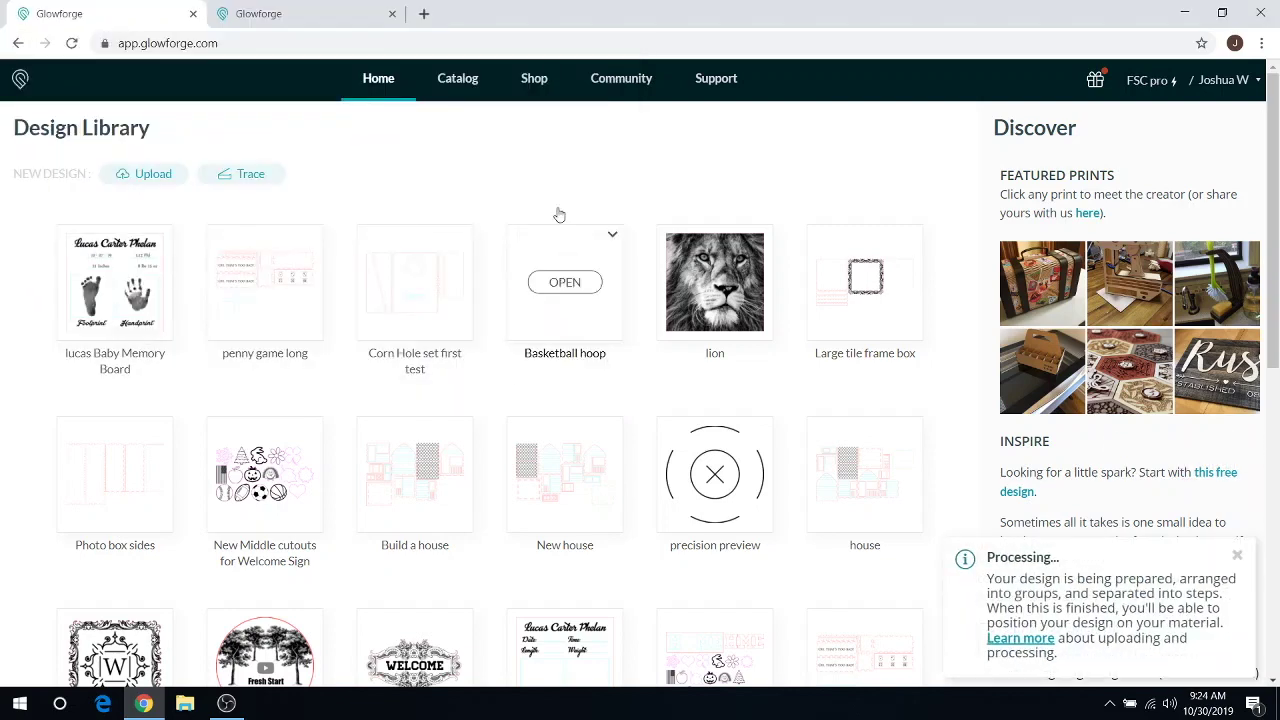
# Dismiss the print-cancelled notice and open the CHRISTMAS TEST design from the library.
pyautogui.click(346, 22)
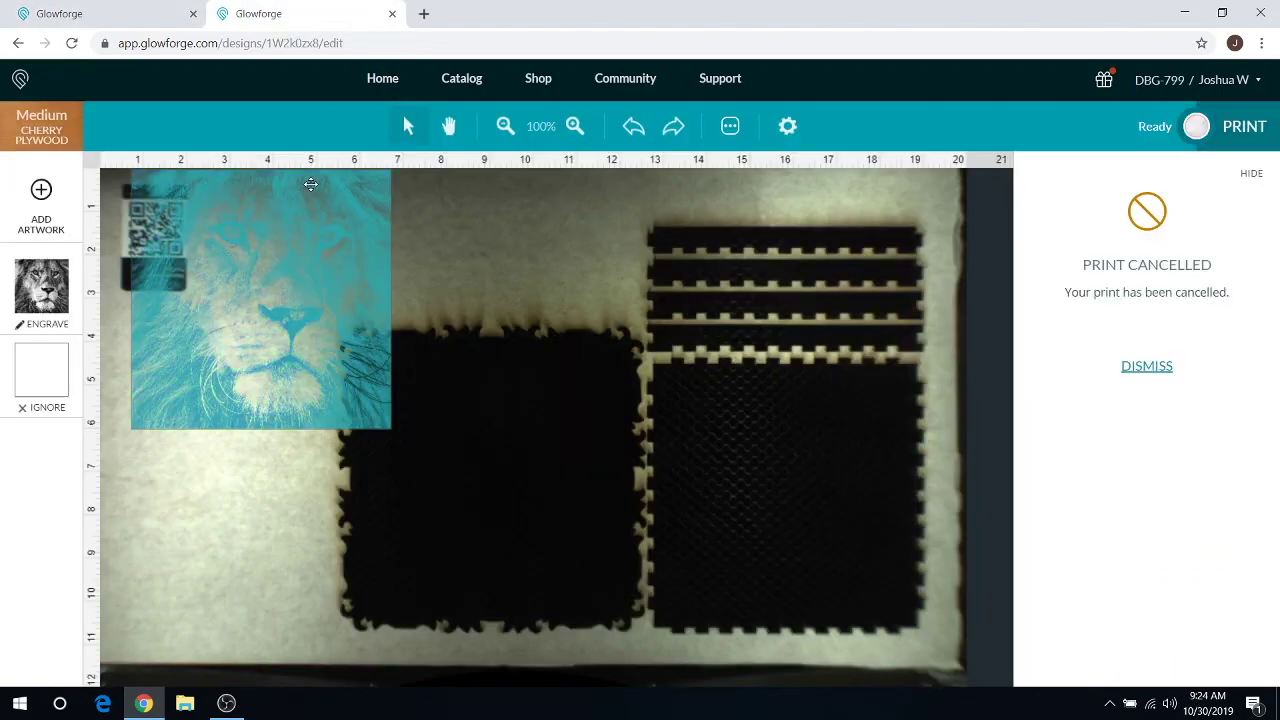
pyautogui.click(1150, 366)
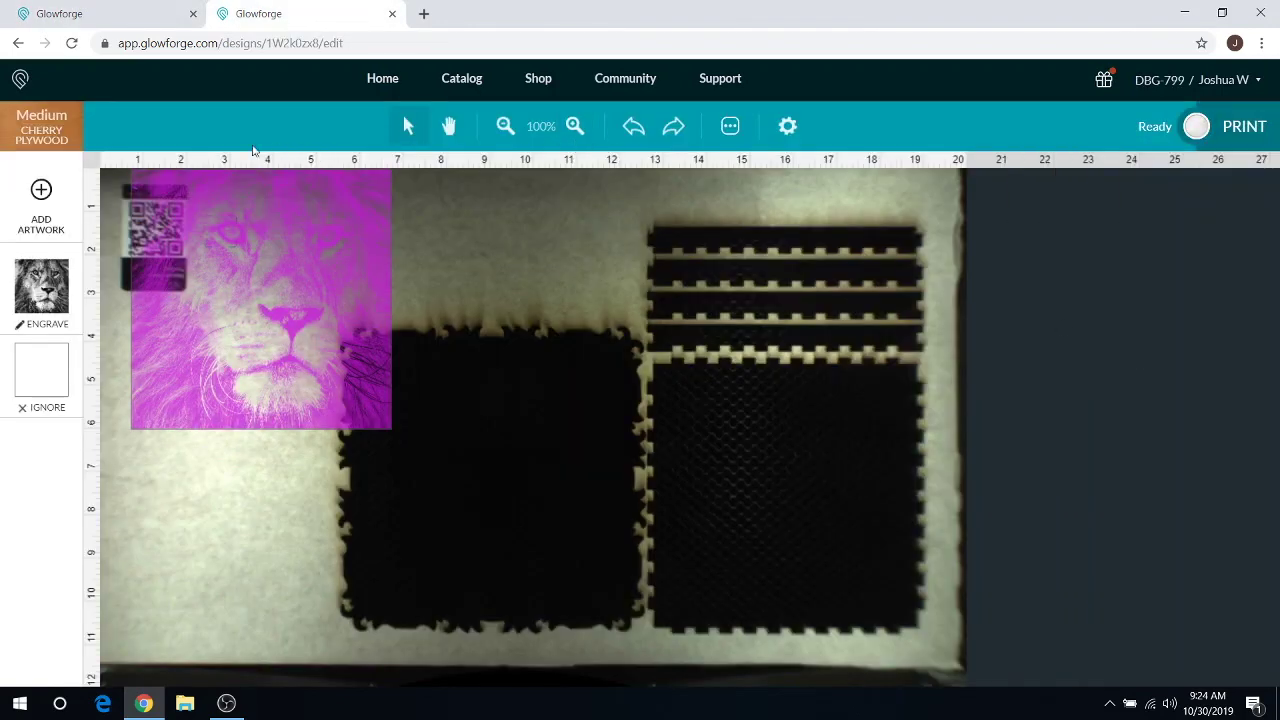
pyautogui.click(382, 80)
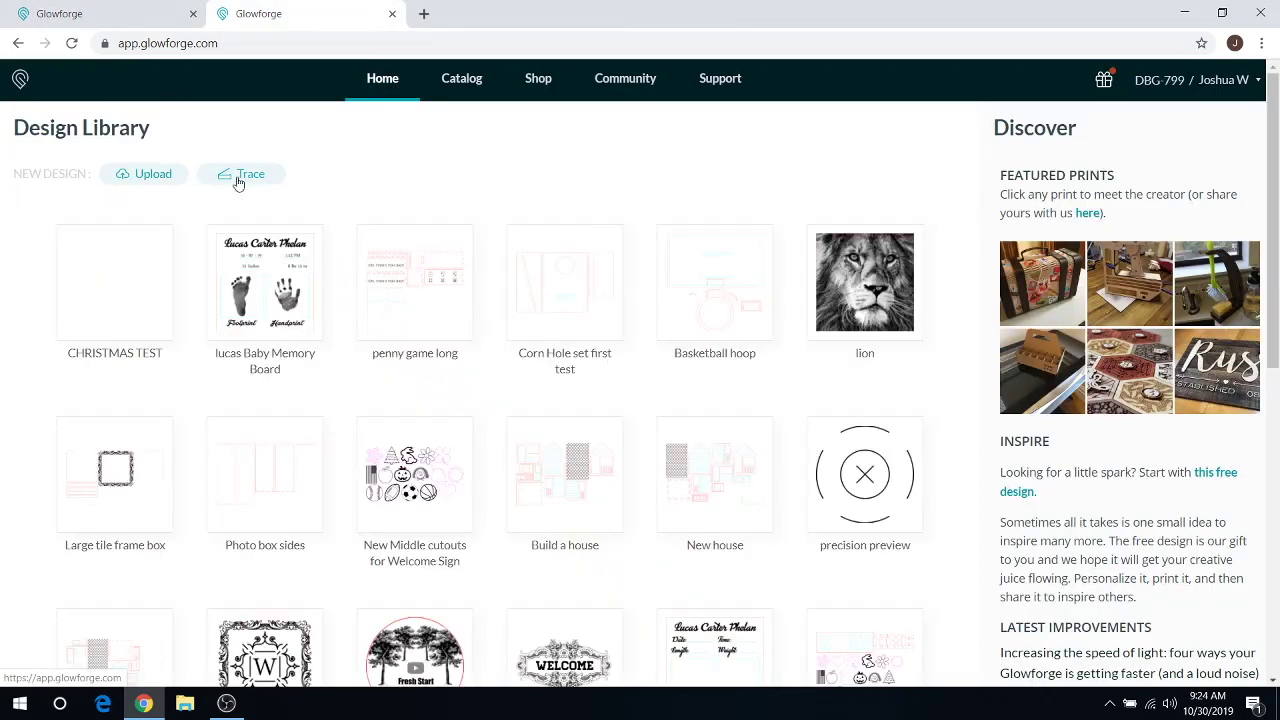
pyautogui.click(116, 289)
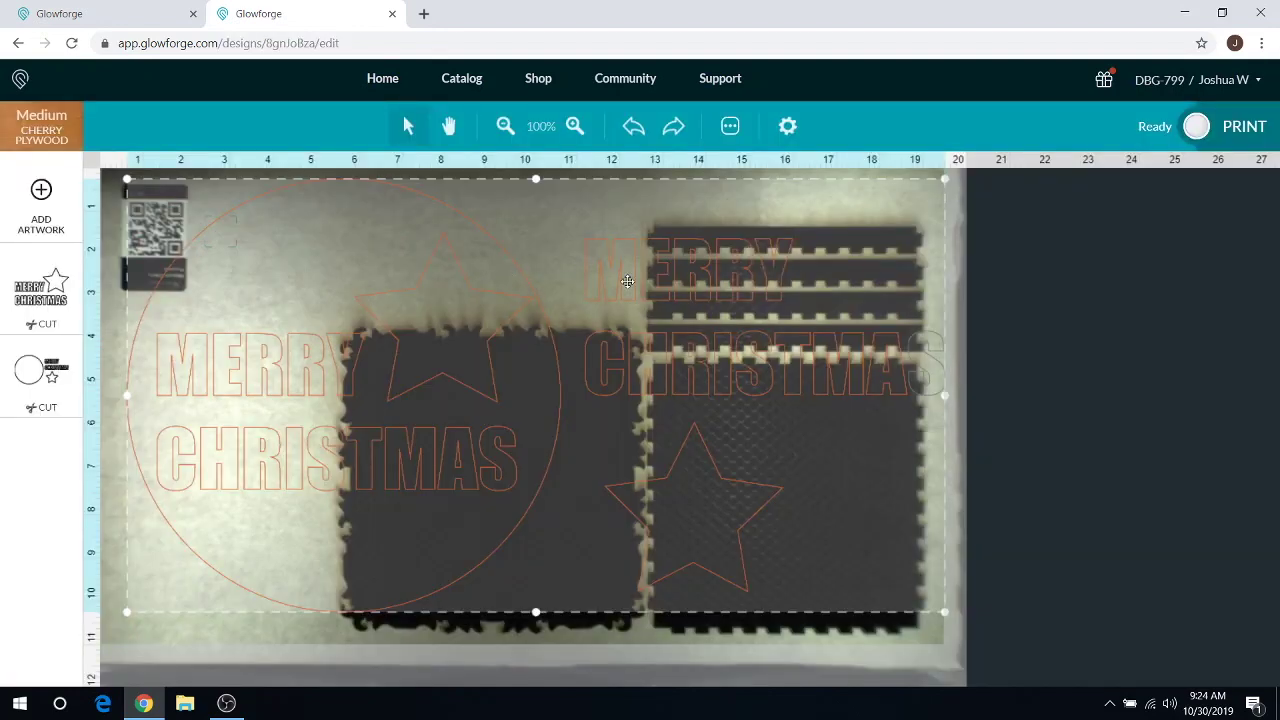
pyautogui.click(91, 13)
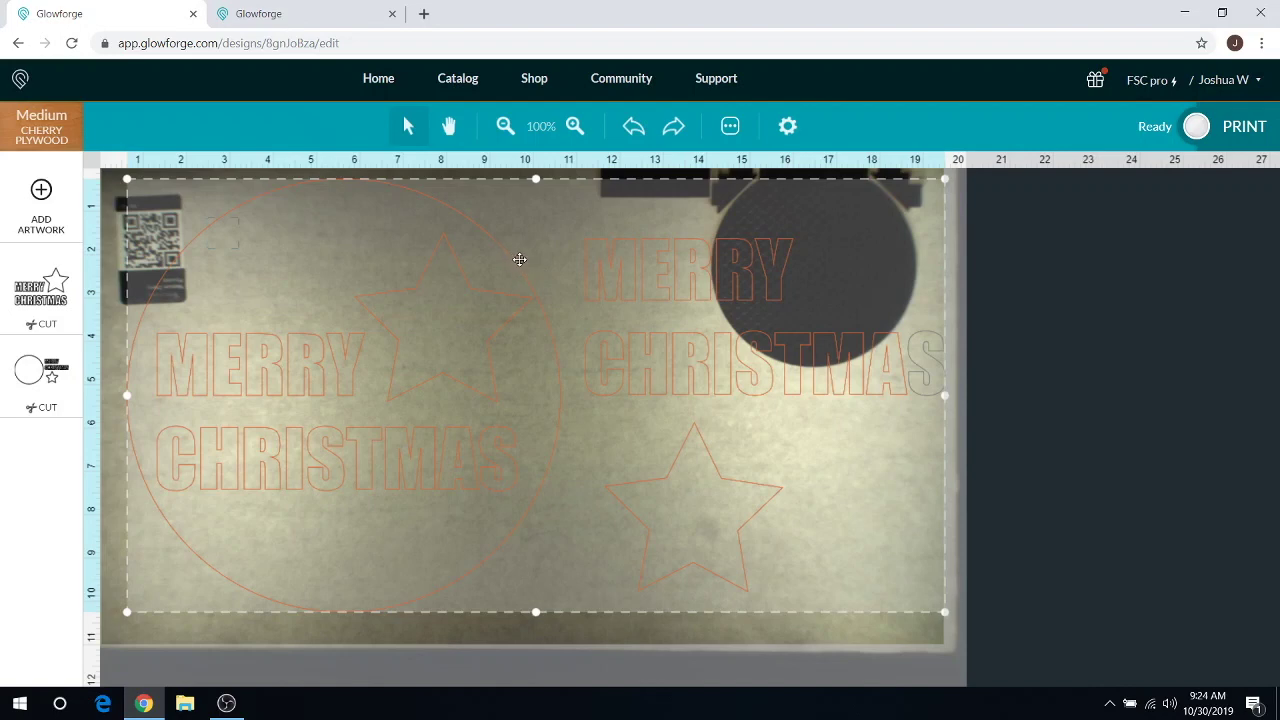
# Shift the Christmas design left and up so its left edge meets the bed's edge.
pyautogui.moveTo(537, 306); pyautogui.dragTo(516, 295)
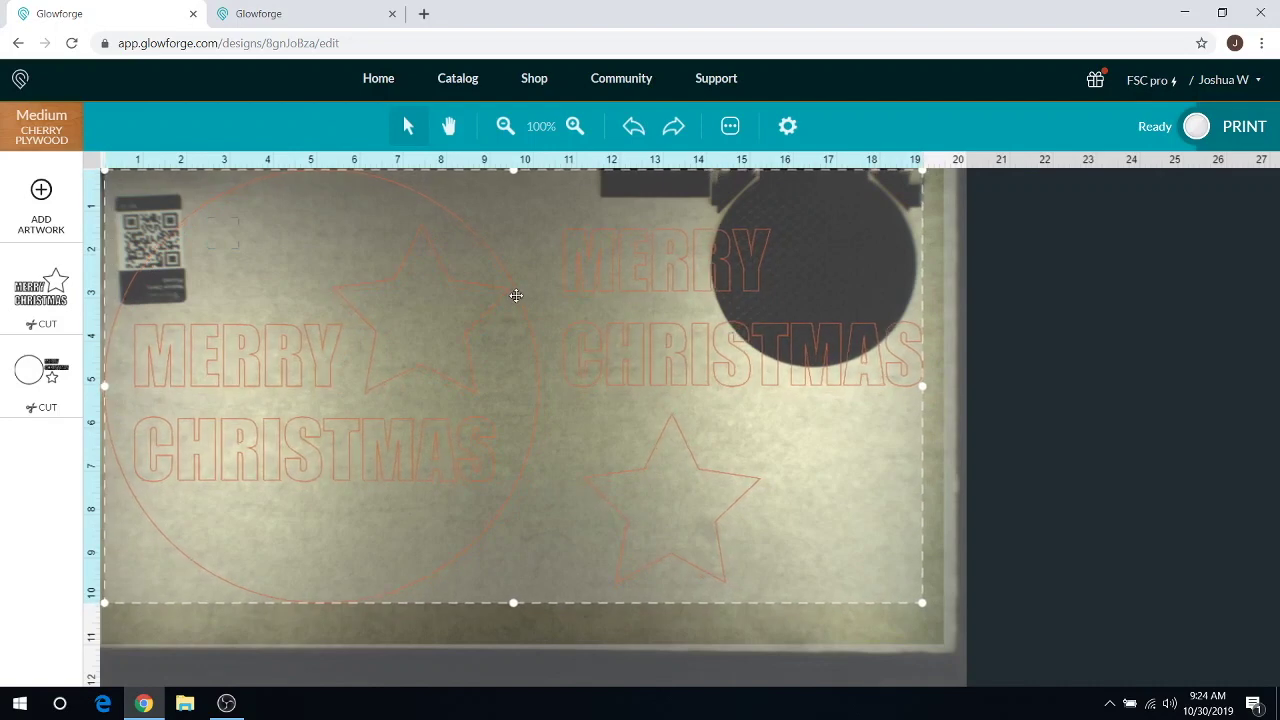
pyautogui.press('Left')
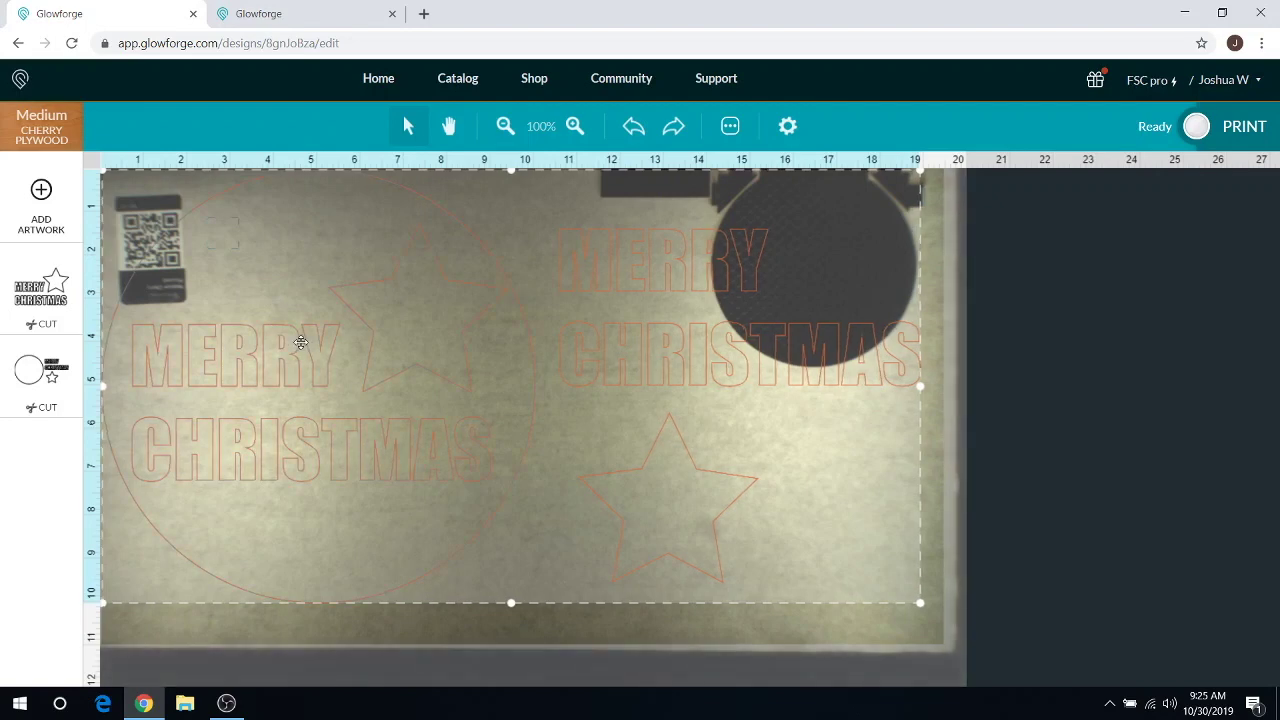
pyautogui.press('Up')
pyautogui.press('Up')
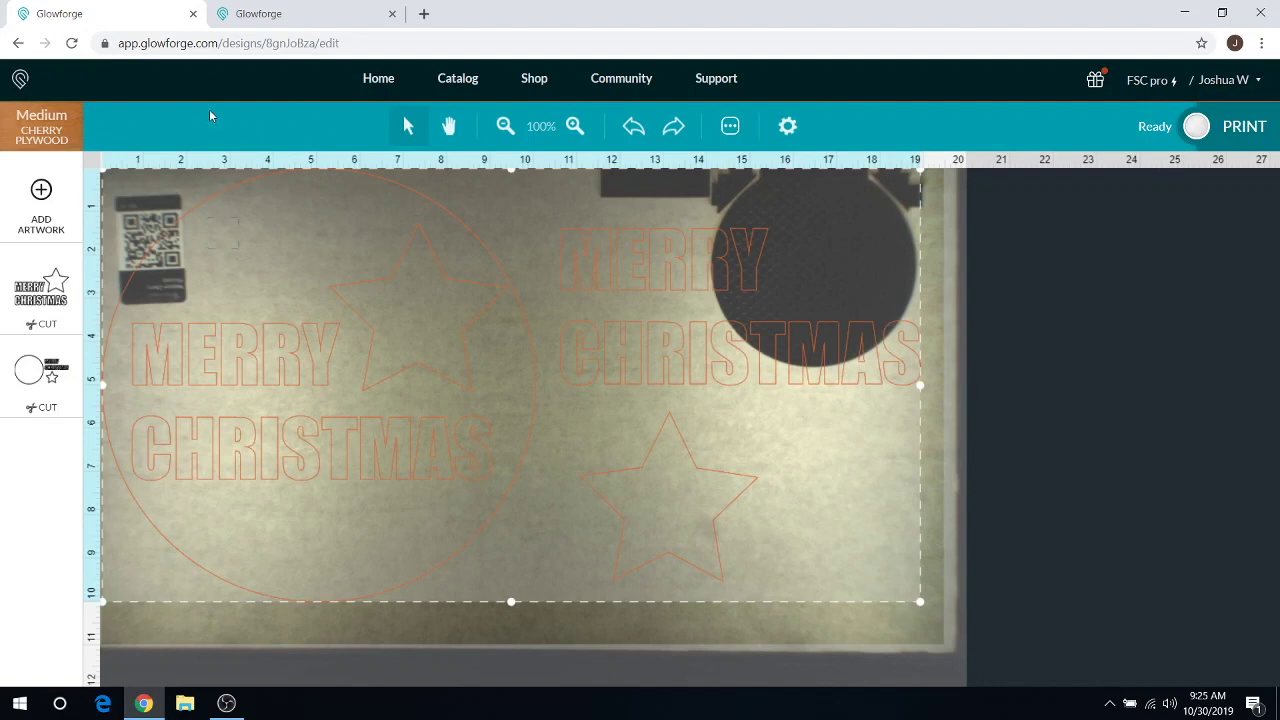
# On the second machine, nudge the Christmas design left and up to the top-left corner.
pyautogui.click(250, 14)
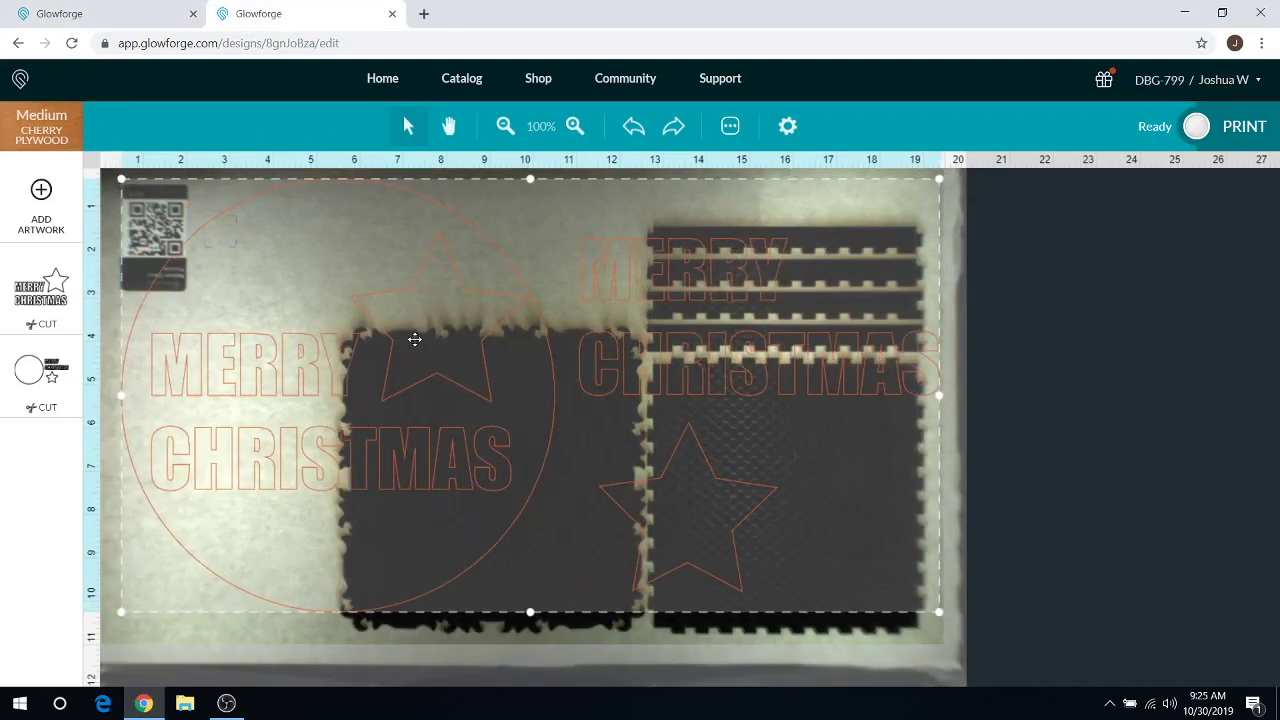
pyautogui.press('Left')
pyautogui.press('Left')
pyautogui.press('Left')
pyautogui.press('Left')
pyautogui.press('Left')
pyautogui.press('Left')
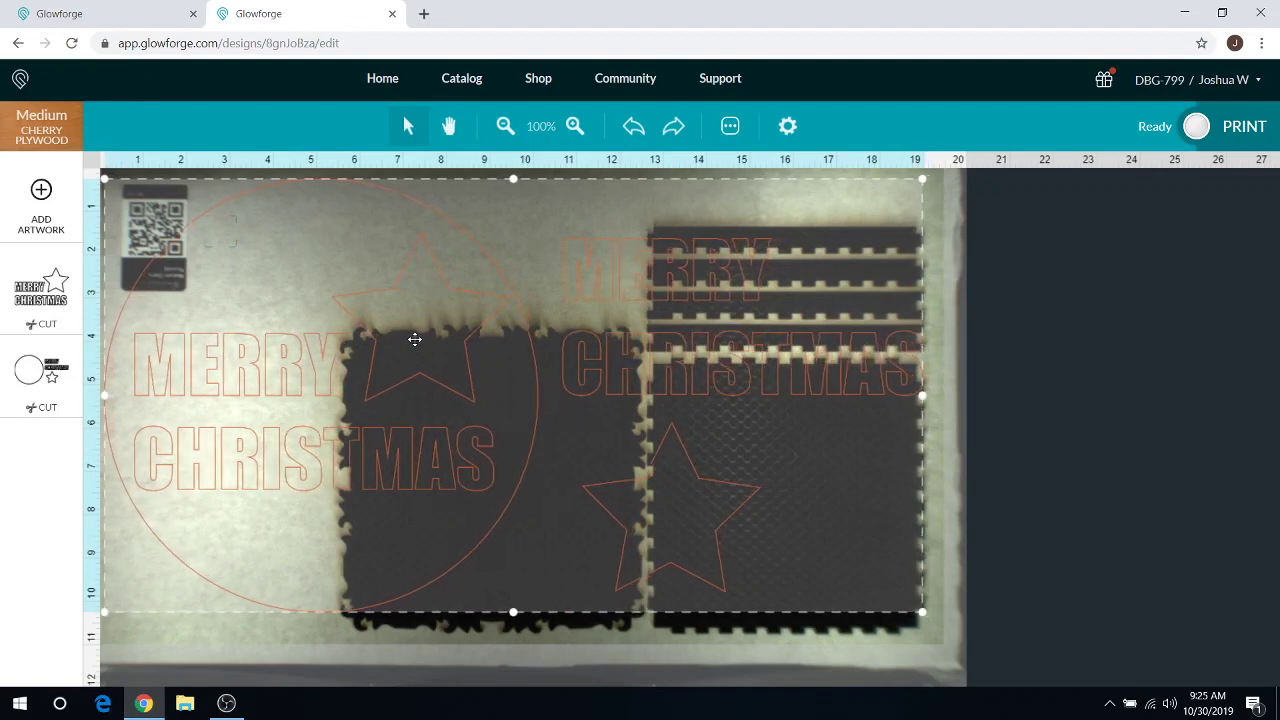
pyautogui.press('Left')
pyautogui.press('Right')
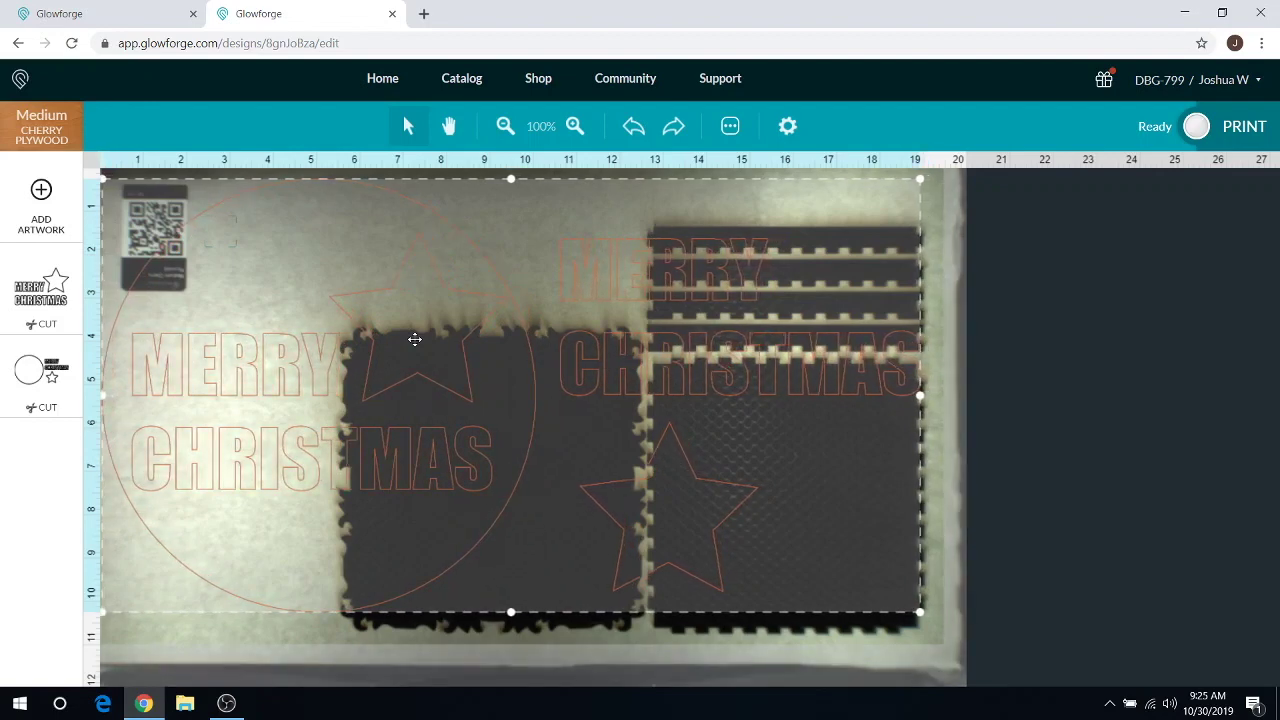
pyautogui.press('Up')
pyautogui.press('Up')
pyautogui.press('Up')
pyautogui.press('Up')
pyautogui.press('Up')
pyautogui.press('Up')
pyautogui.press('Up')
pyautogui.press('Up')
pyautogui.press('Up')
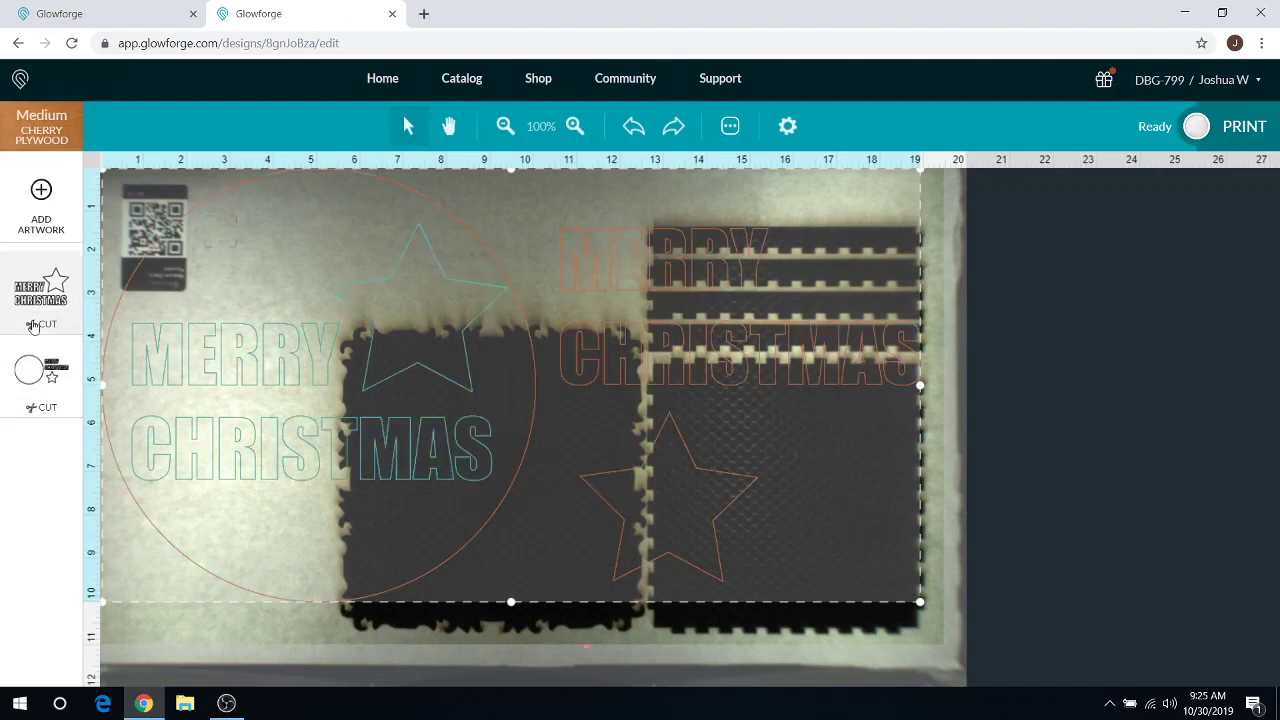
pyautogui.click(40, 288)
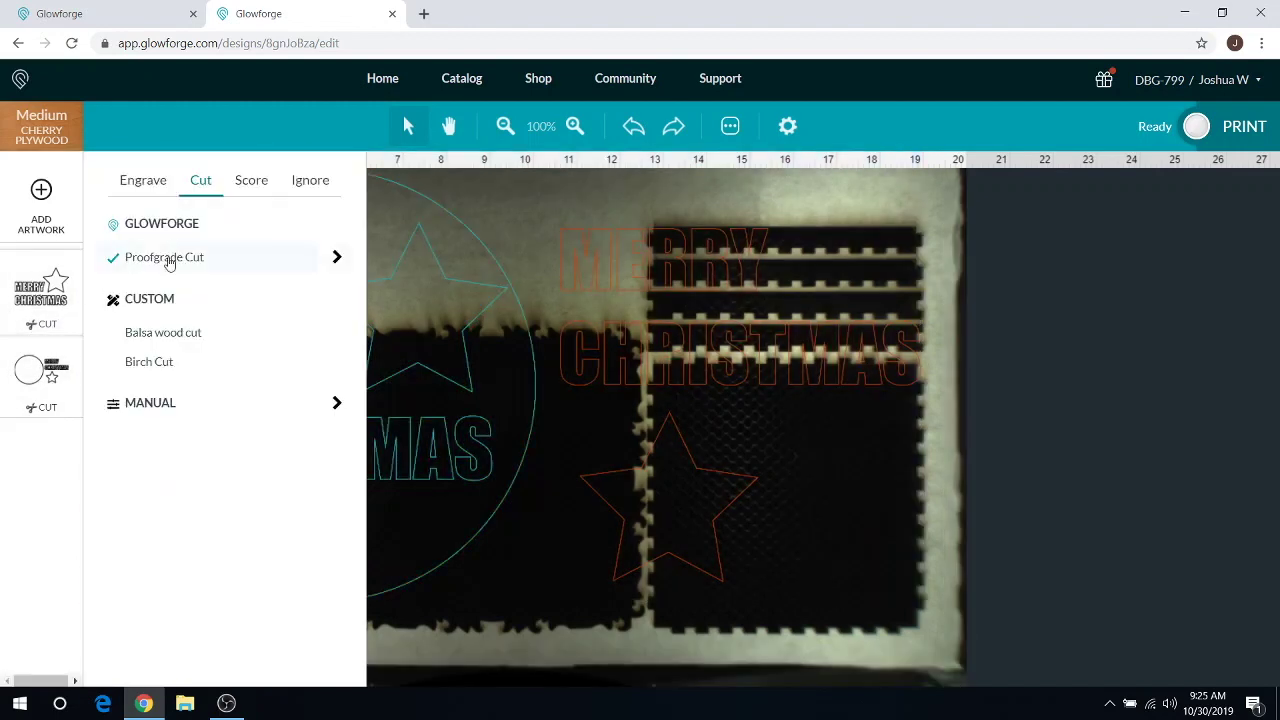
pyautogui.click(27, 483)
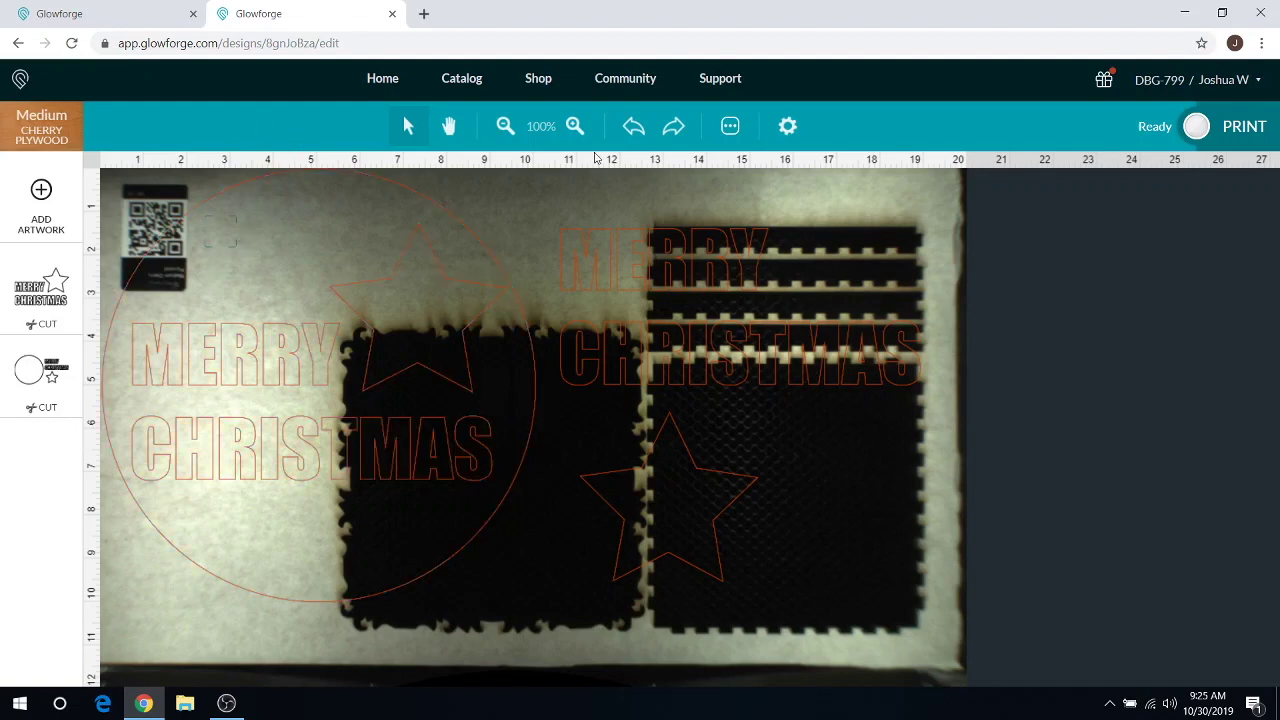
# Set the focus point on the left MERRY CHRISTMAS lettering for both machines.
pyautogui.click(789, 126)
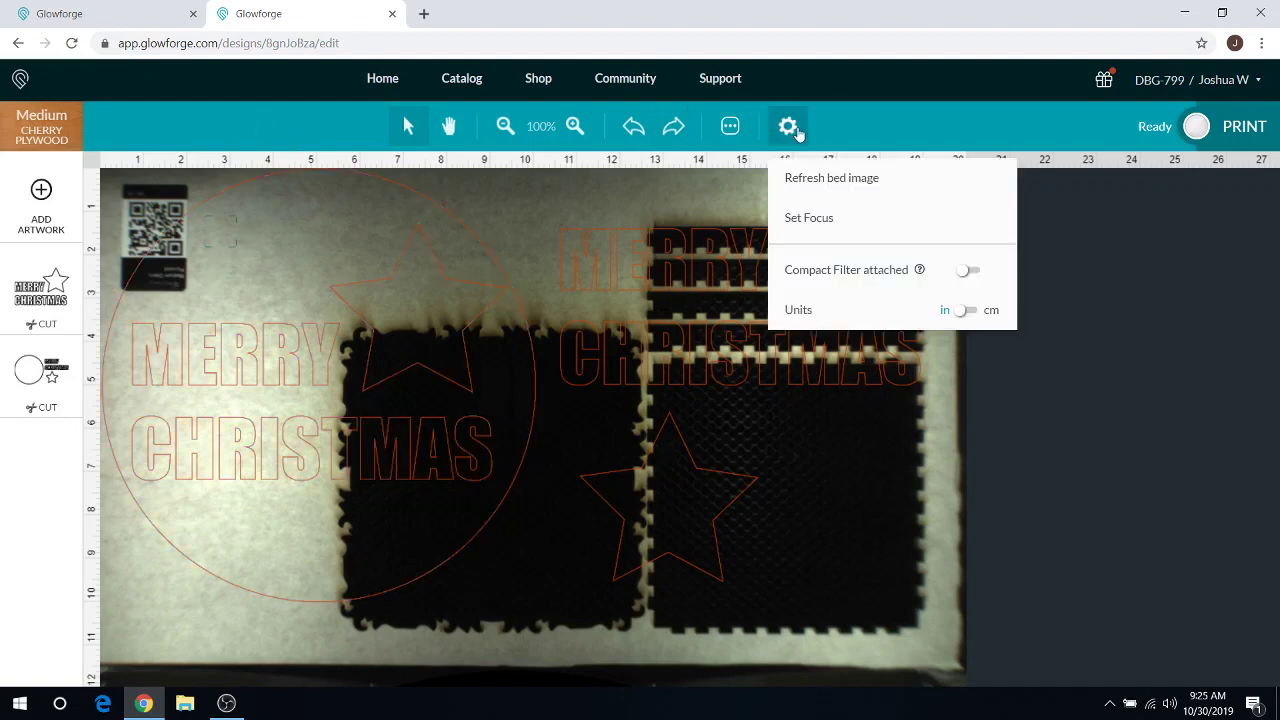
pyautogui.click(808, 217)
pyautogui.click(181, 332)
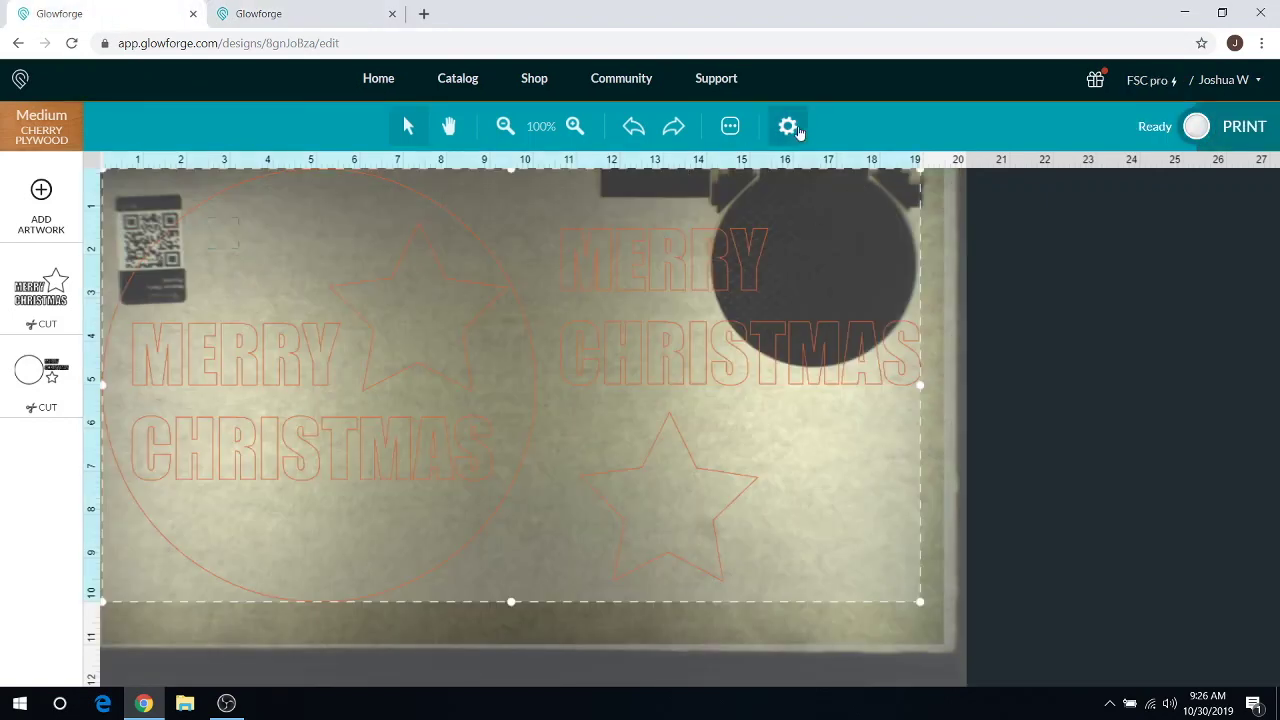
pyautogui.click(799, 133)
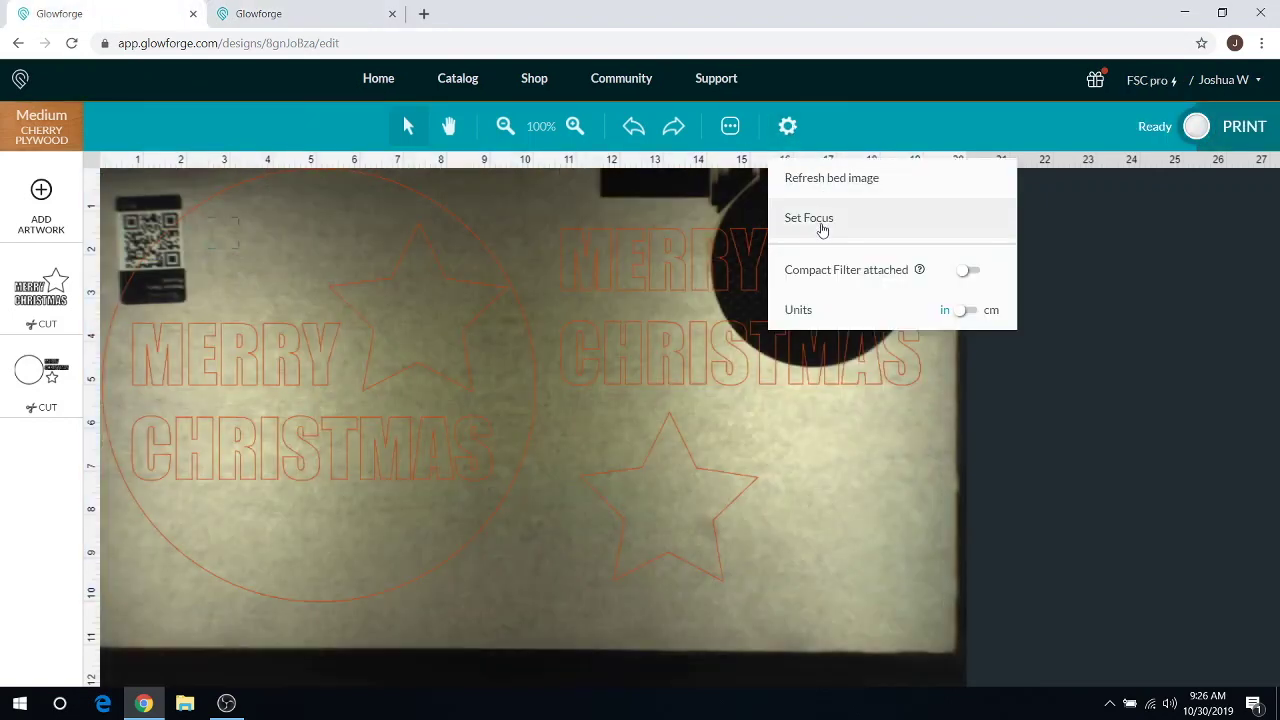
pyautogui.click(818, 216)
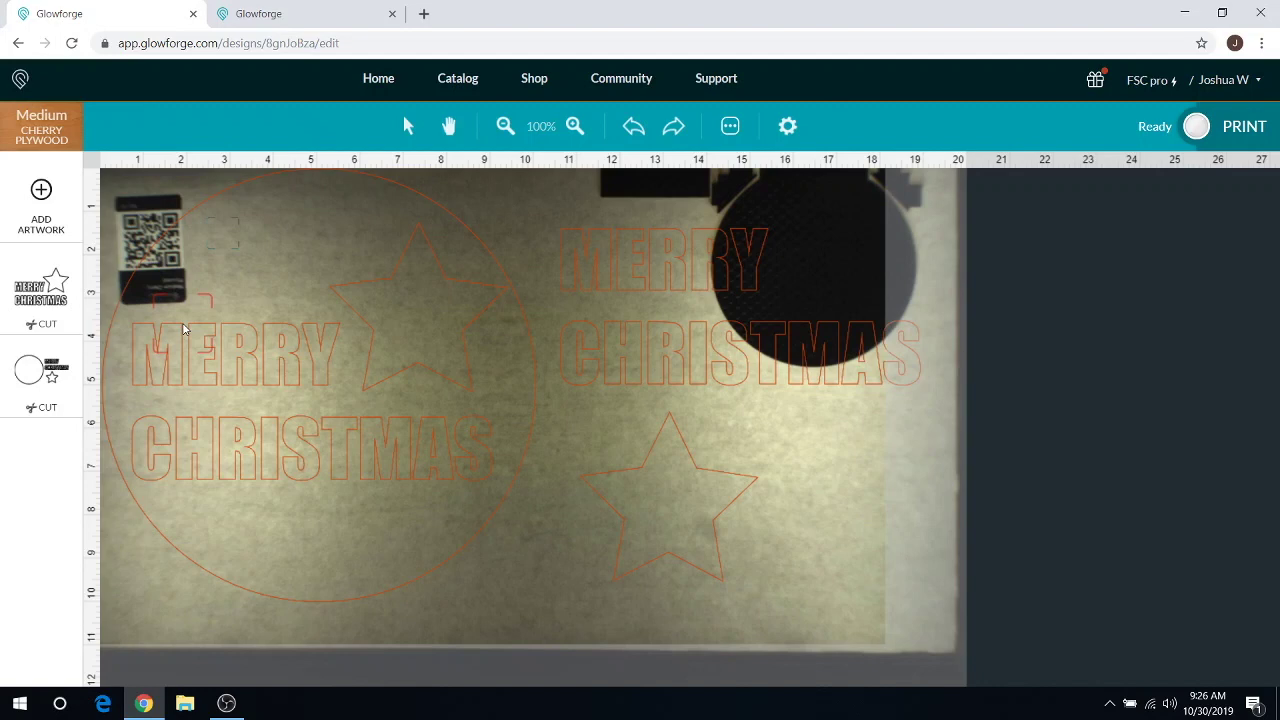
pyautogui.click(222, 322)
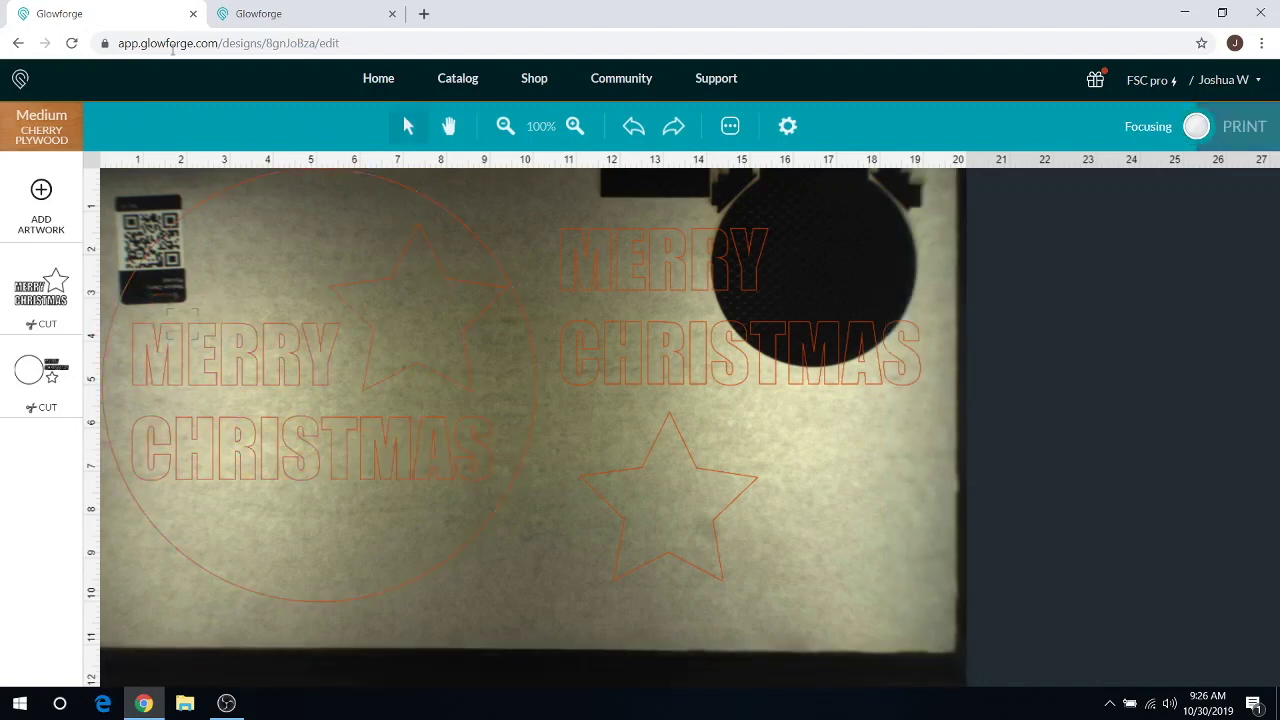
pyautogui.click(256, 22)
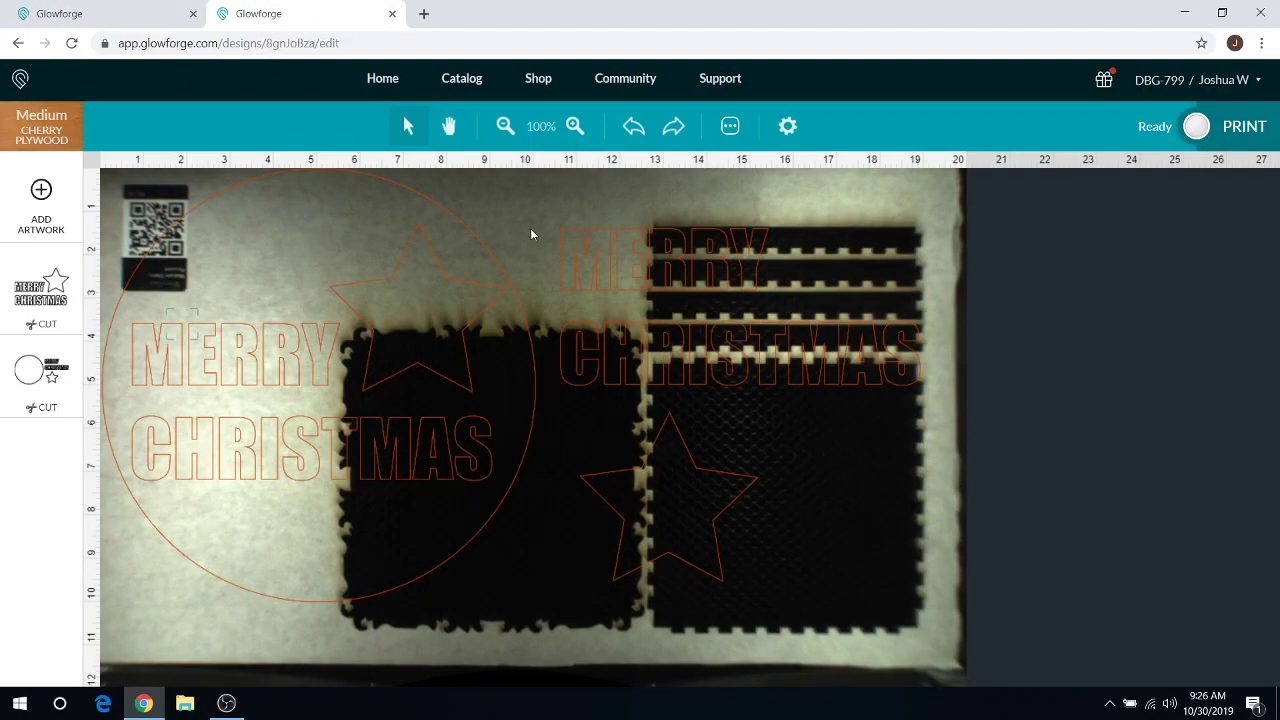
pyautogui.click(135, 22)
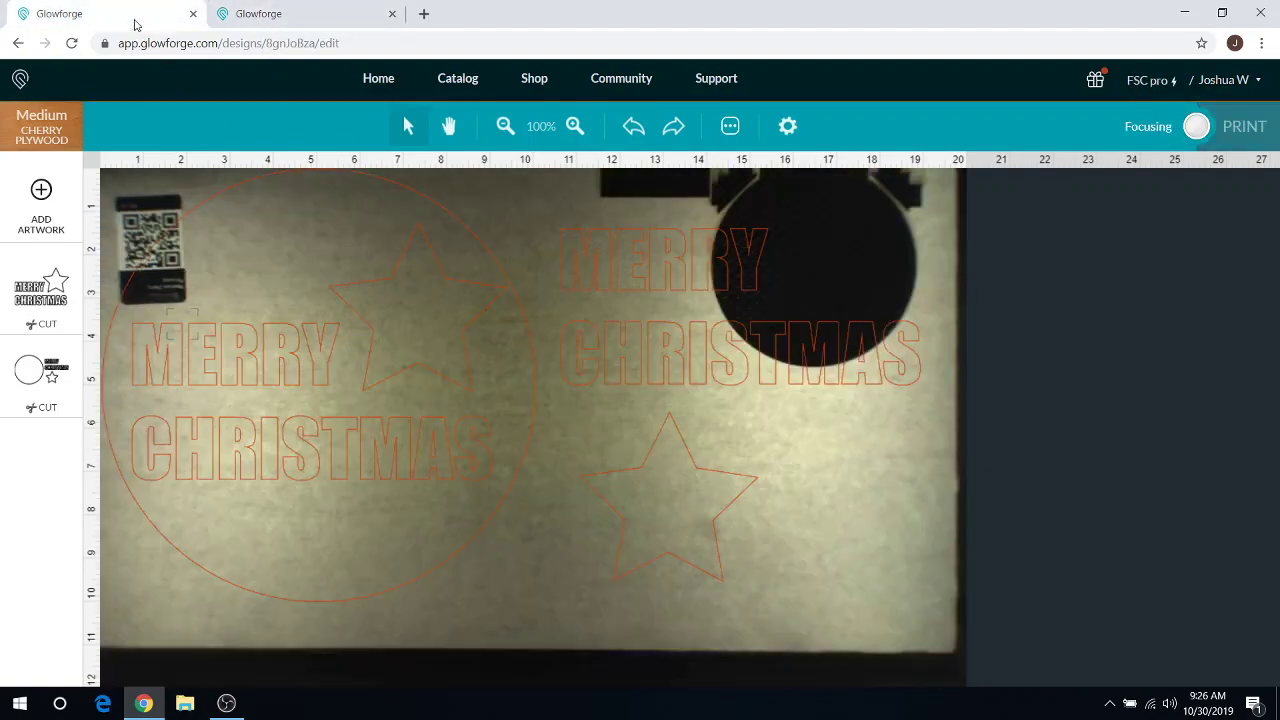
pyautogui.click(433, 310)
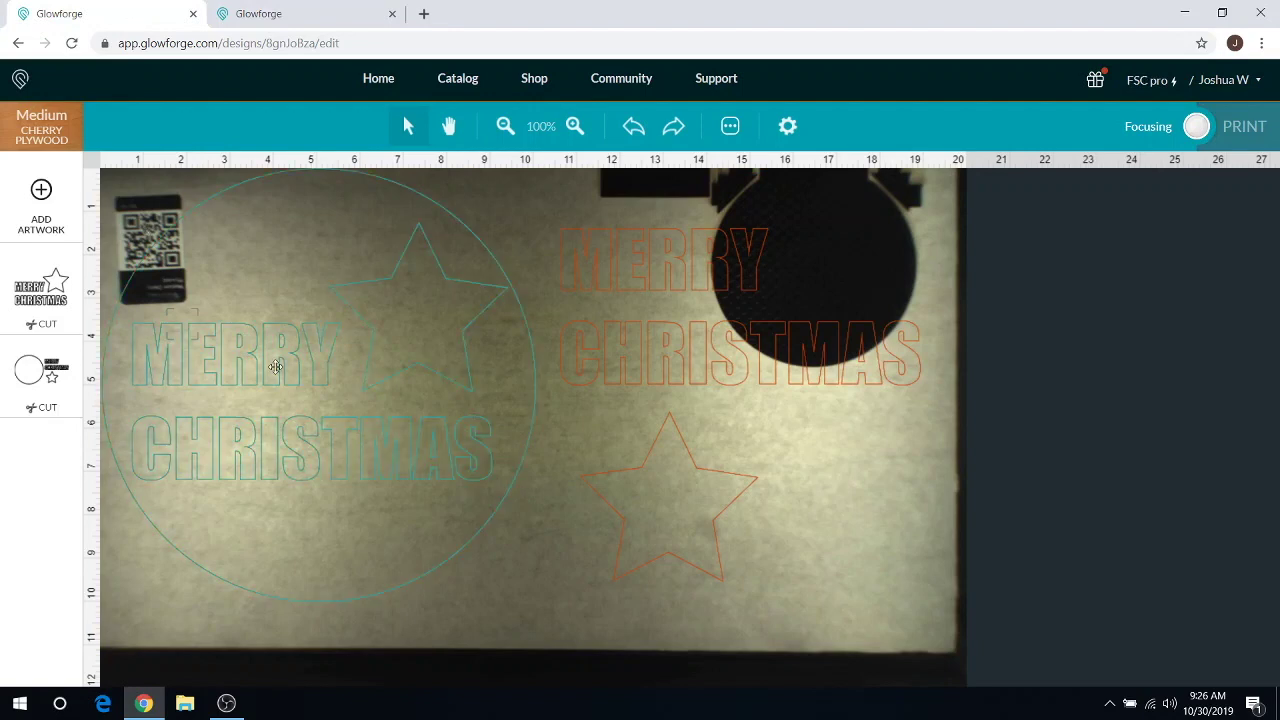
pyautogui.click(305, 14)
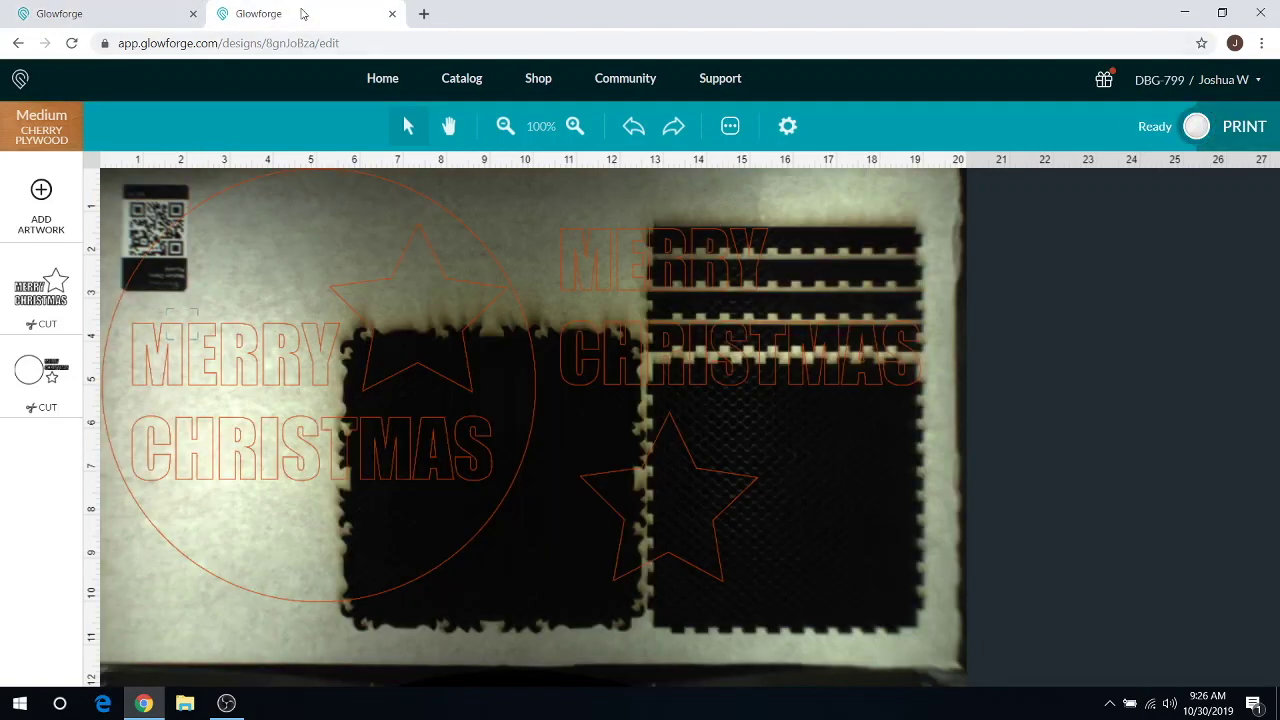
# Prepare the Christmas cut print, getting an 08:57 Magic Time estimate.
pyautogui.click(358, 281)
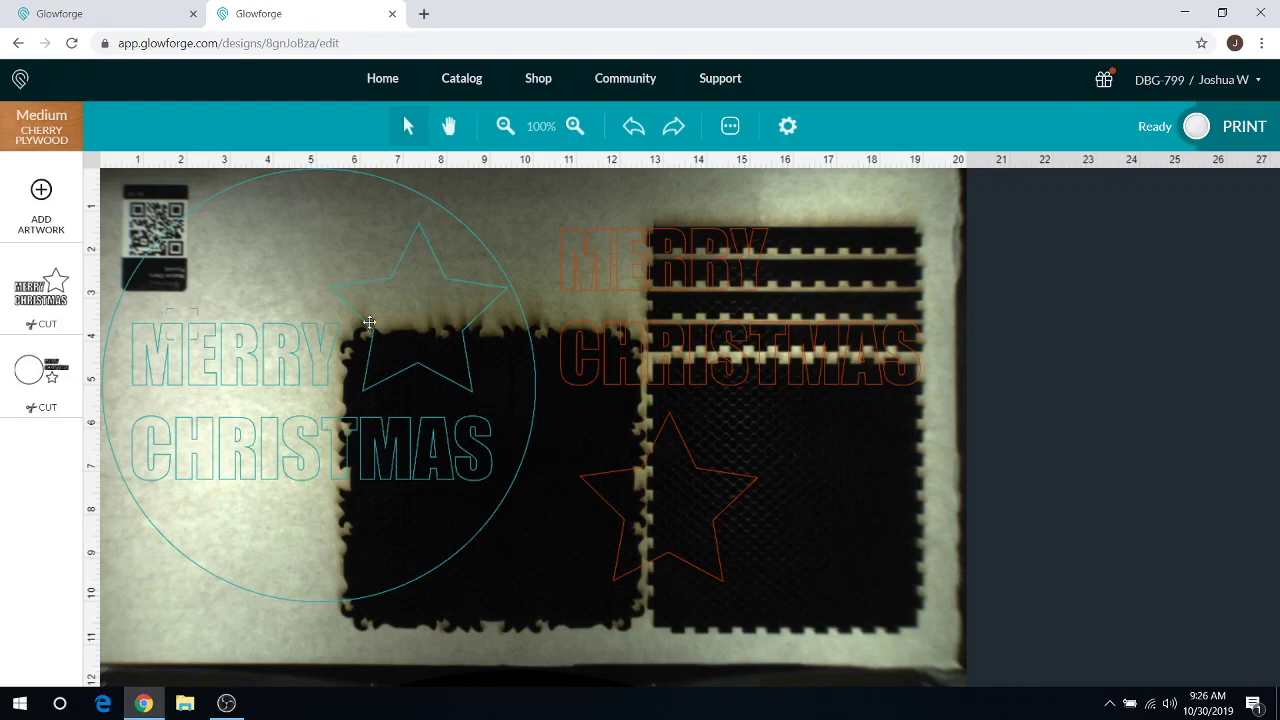
pyautogui.click(902, 372)
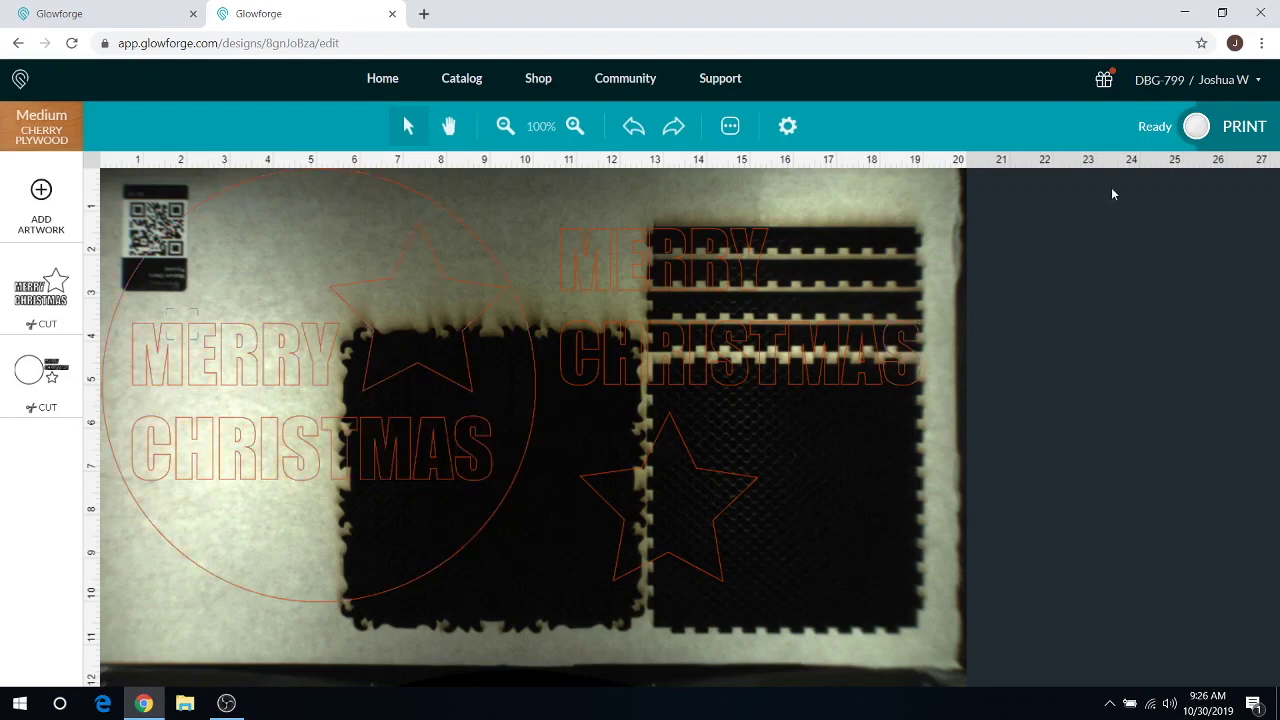
pyautogui.click(114, 321)
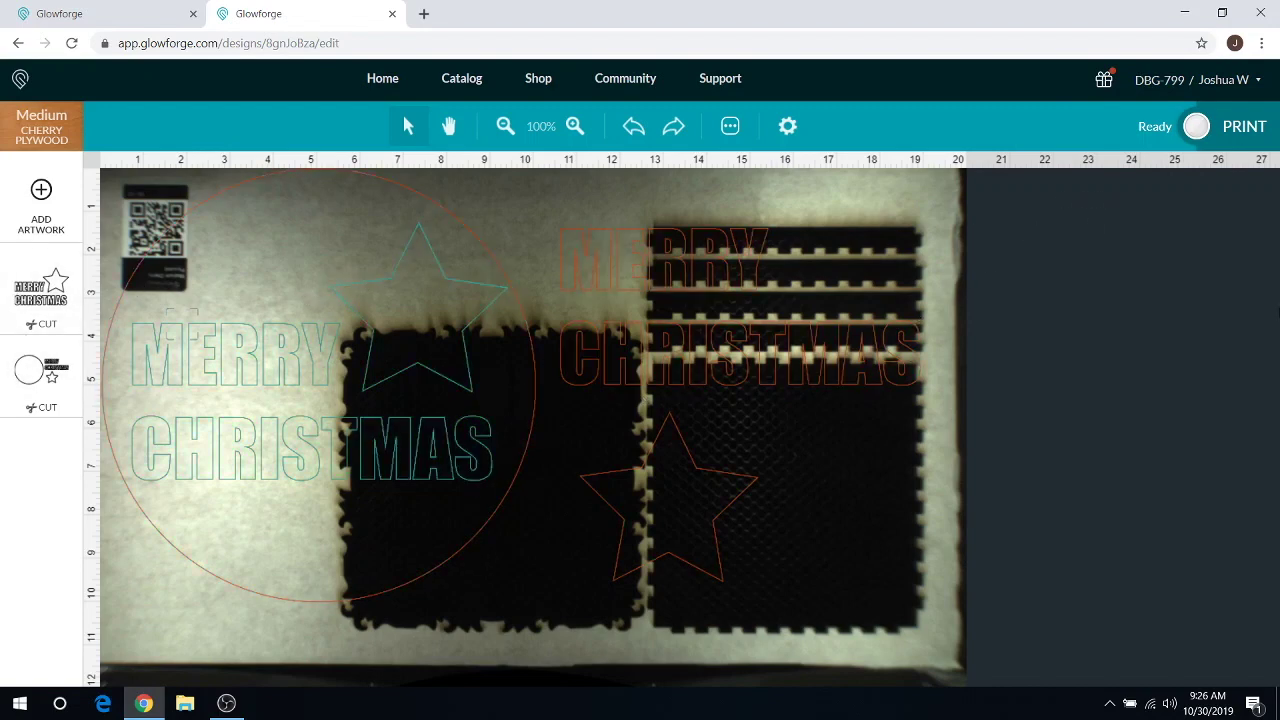
pyautogui.click(1196, 222)
pyautogui.click(1198, 128)
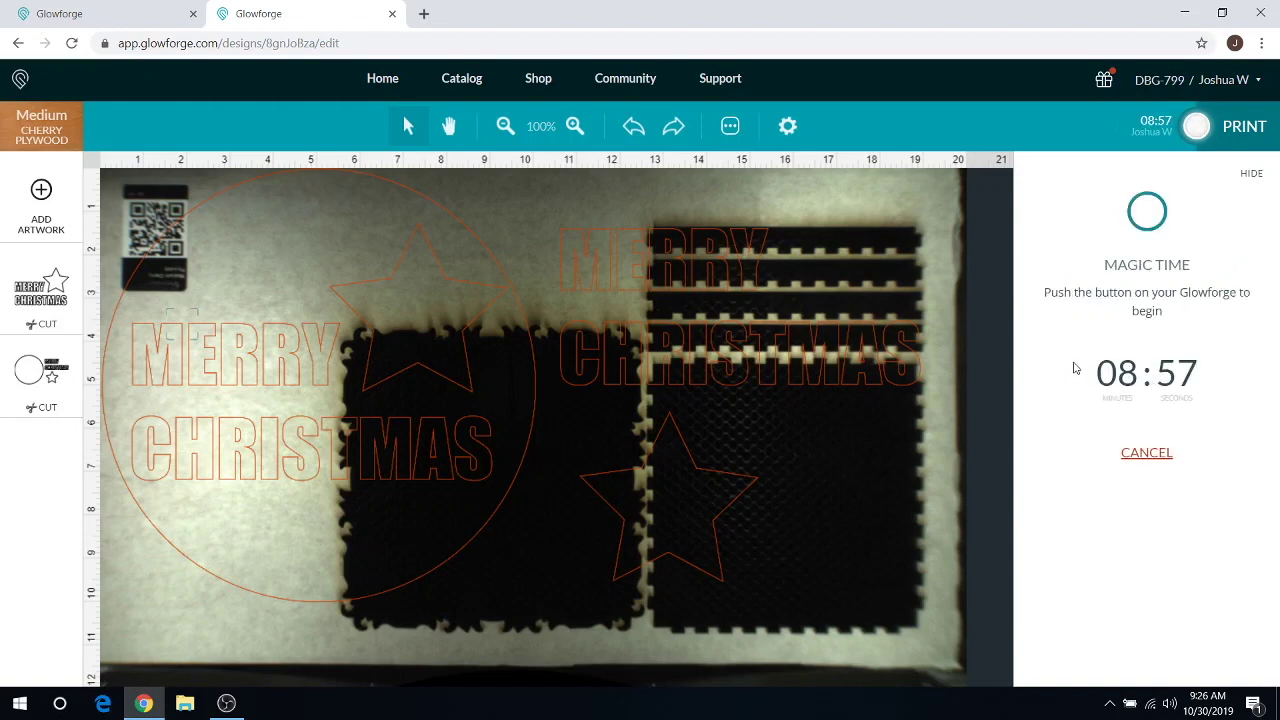
# Prepare the Christmas cut print on the FSC pro machine, showing an 08:24 estimate.
pyautogui.click(115, 14)
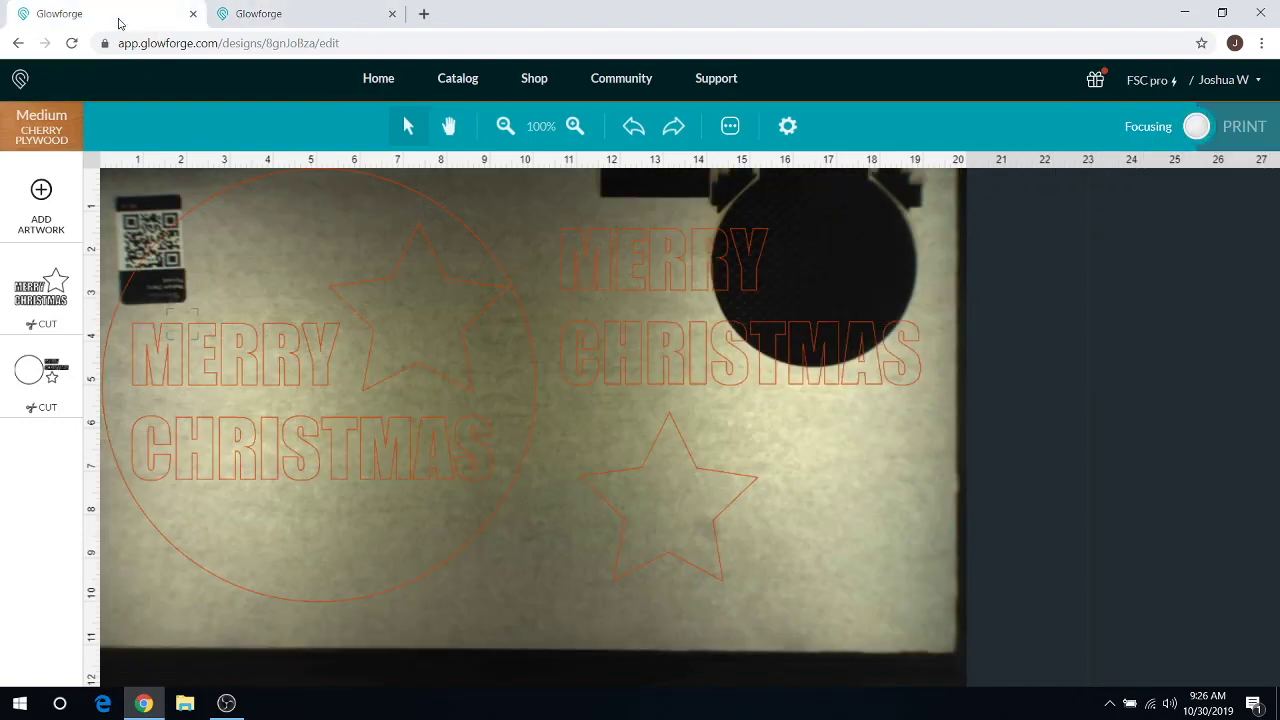
pyautogui.click(1205, 132)
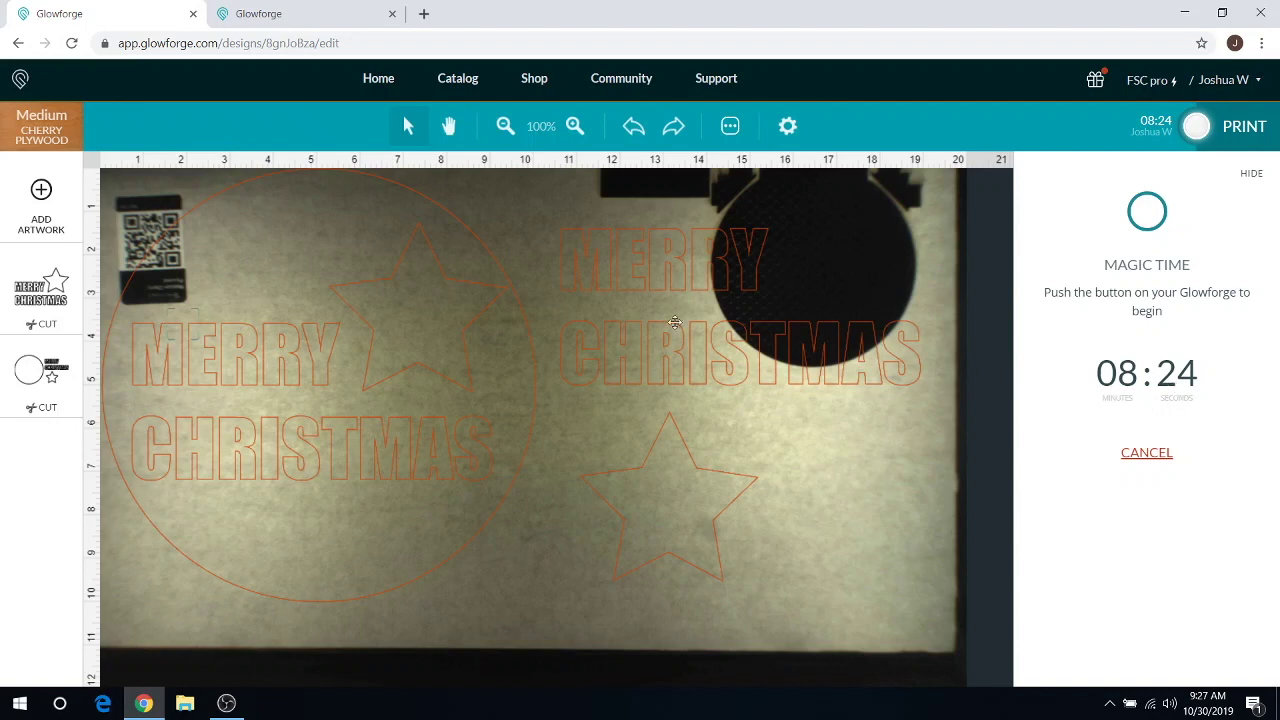
pyautogui.click(220, 194)
pyautogui.click(609, 513)
pyautogui.click(358, 317)
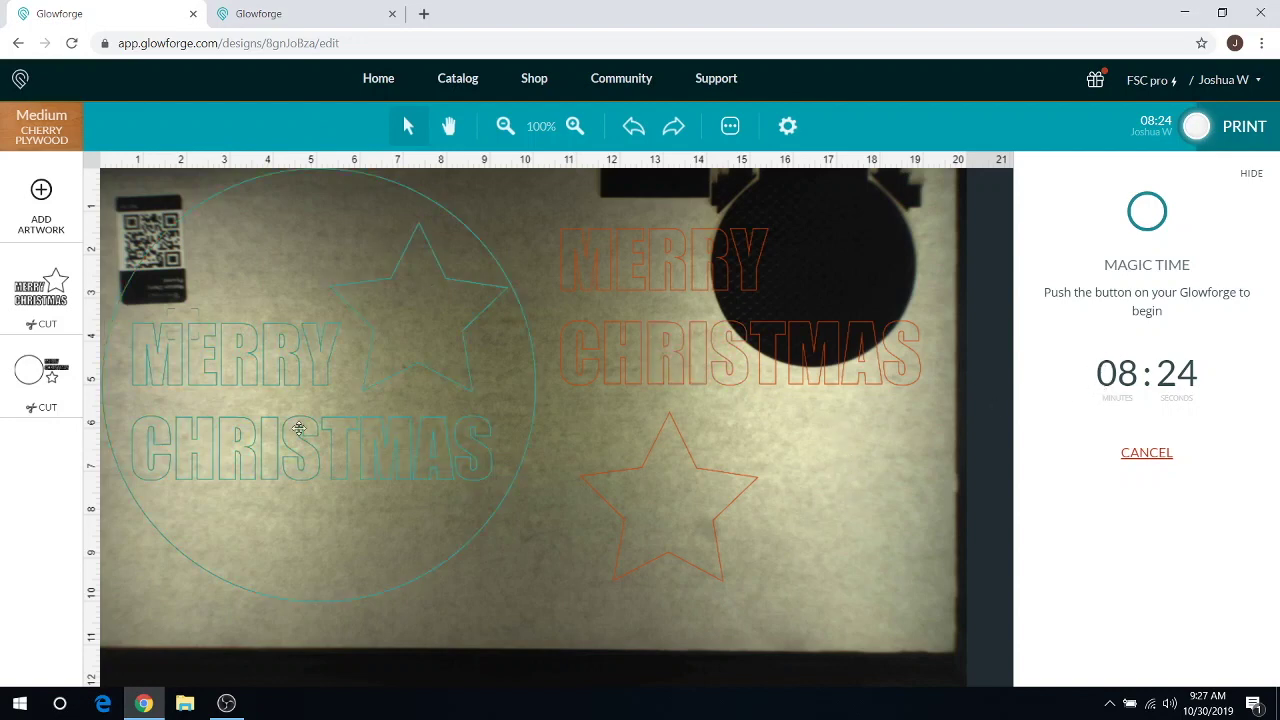
pyautogui.click(907, 472)
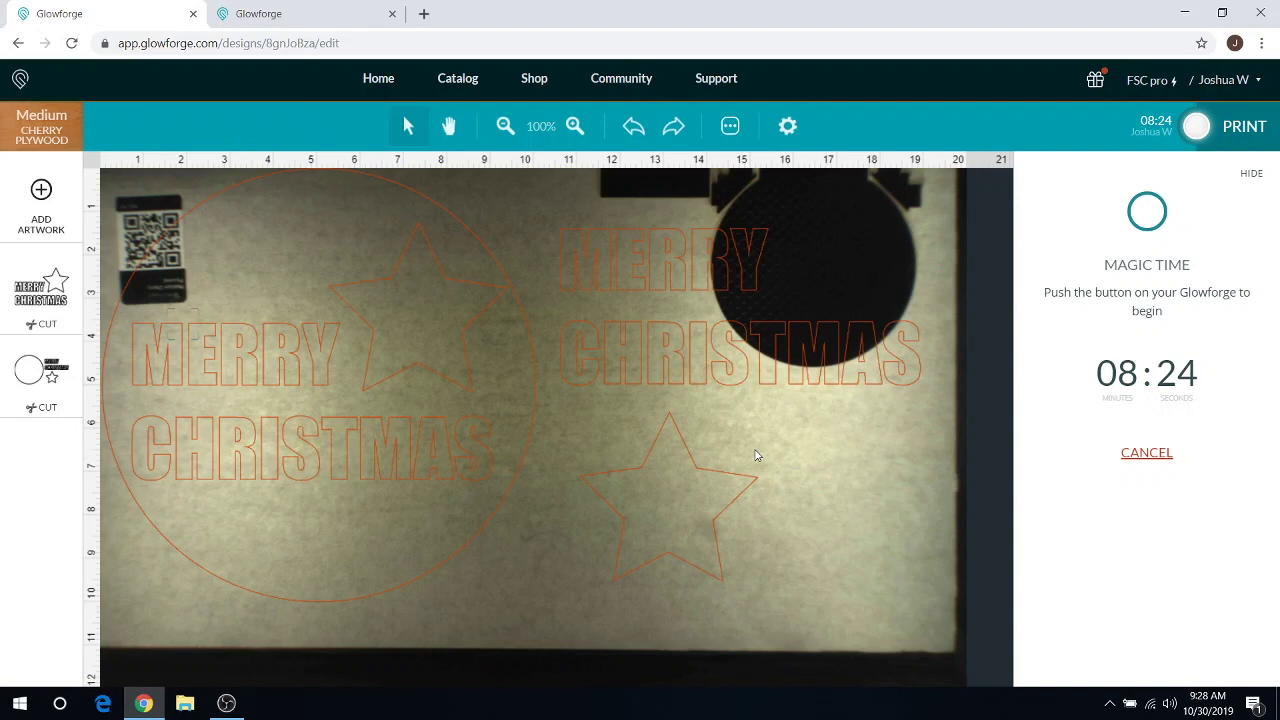
pyautogui.click(199, 347)
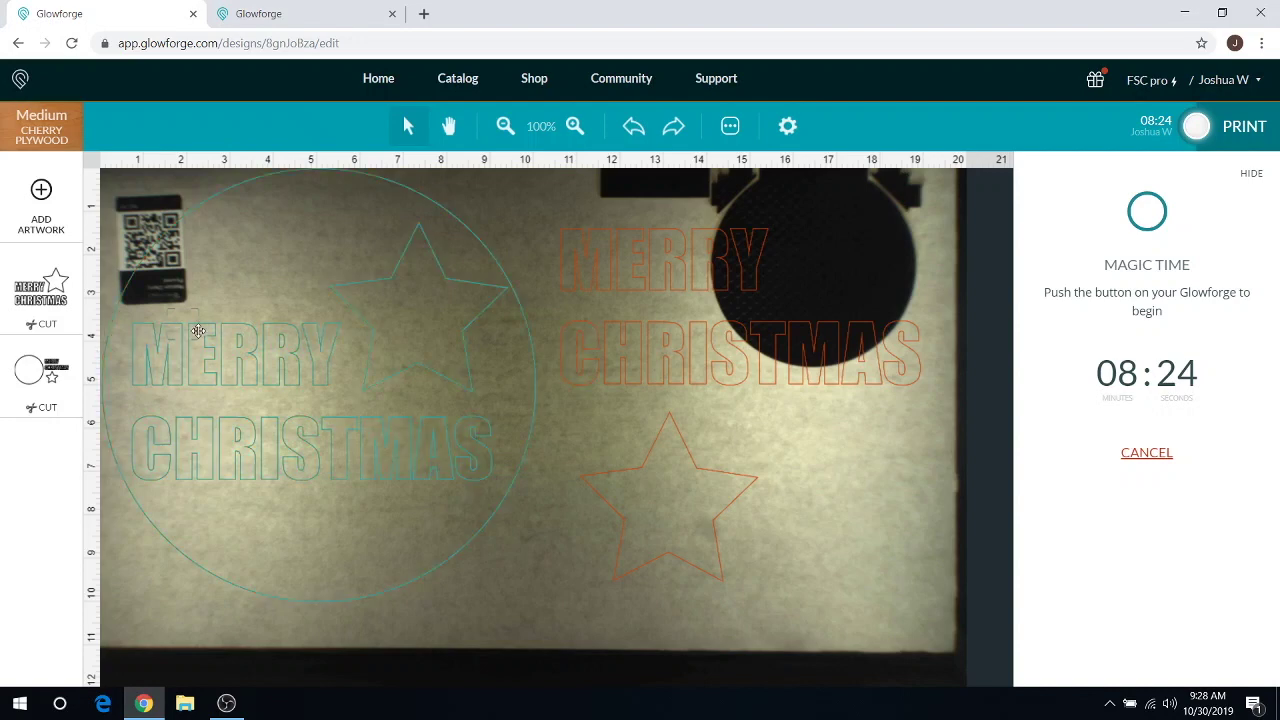